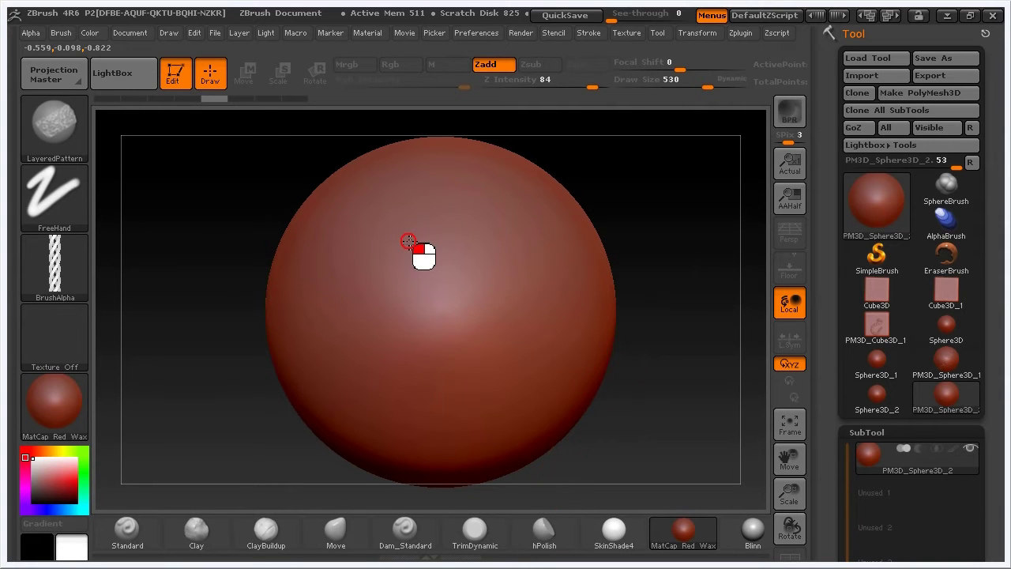
mouse_move(433, 216)
mouse_down()
mouse_move(417, 252)
mouse_move(511, 283)
mouse_move(537, 351)
mouse_move(330, 361)
mouse_move(312, 383)
mouse_up()
mouse_move(68, 259)
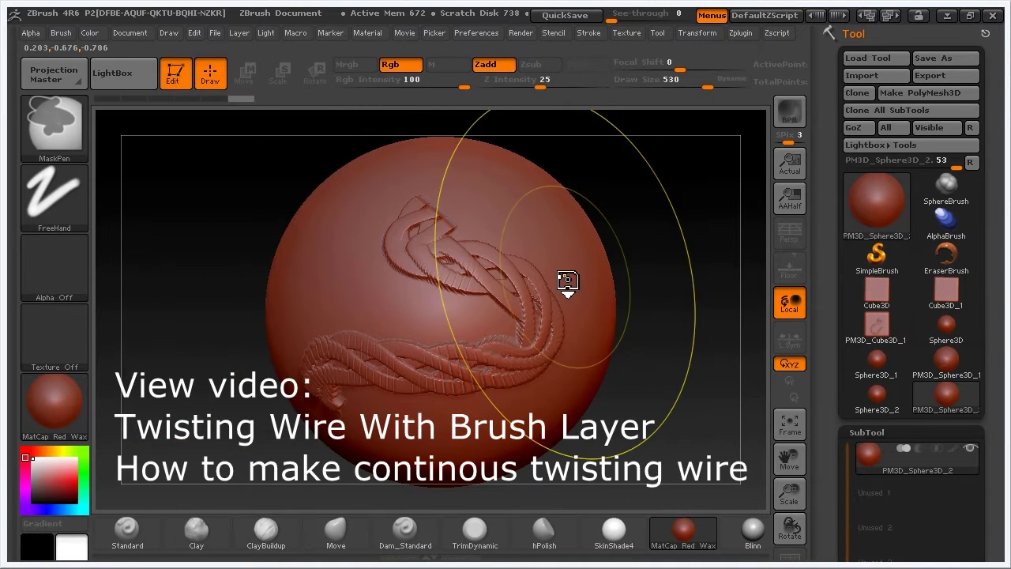
key(ctrl+z)
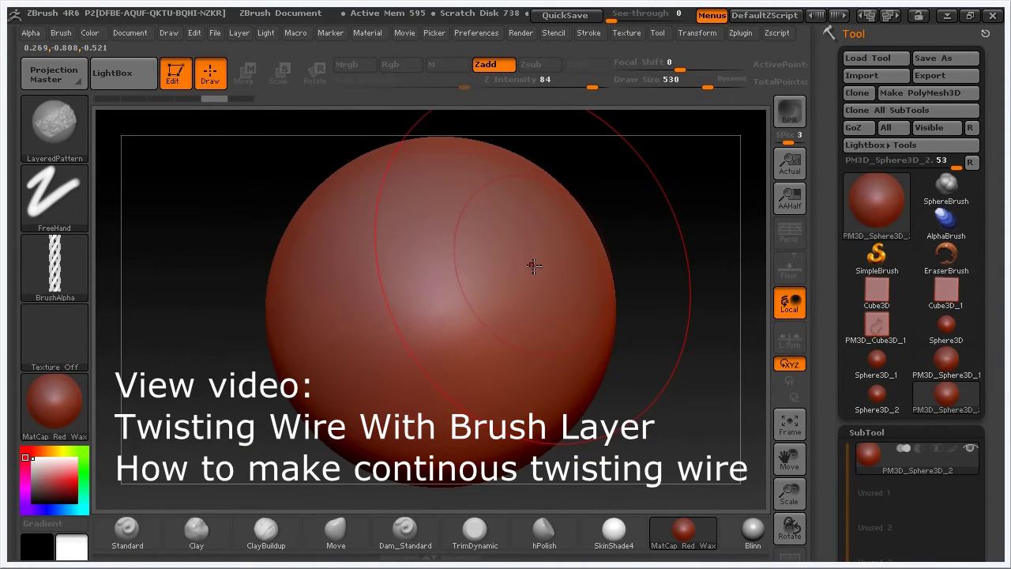
Step: Paint a C-shaped braided-wire stroke on the sphere with the LayeredPattern brush
click(64, 141)
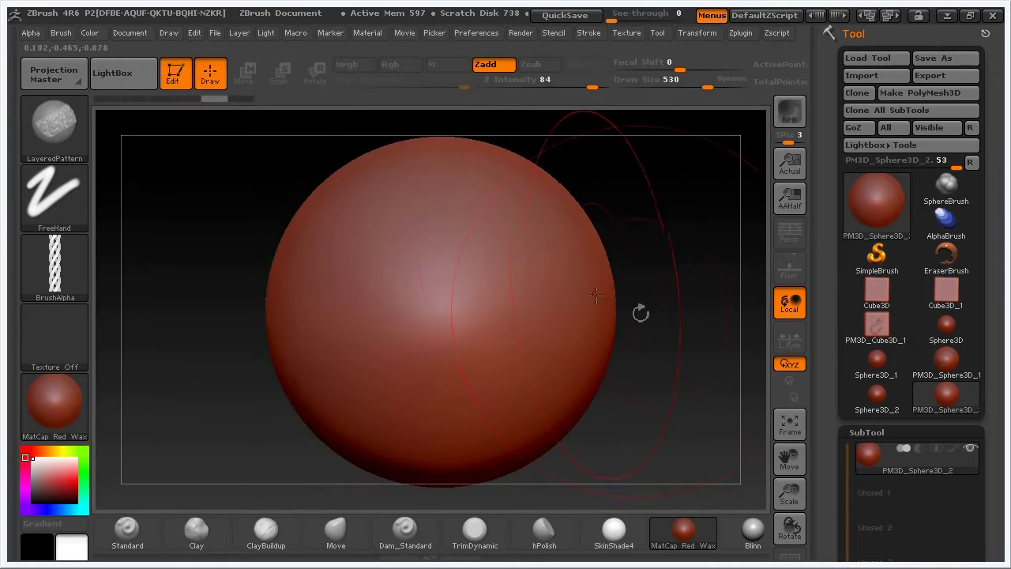
mouse_move(518, 197)
mouse_down()
mouse_move(504, 232)
mouse_move(459, 253)
mouse_move(389, 367)
mouse_move(425, 399)
mouse_move(496, 401)
mouse_move(535, 376)
mouse_move(565, 320)
mouse_up()
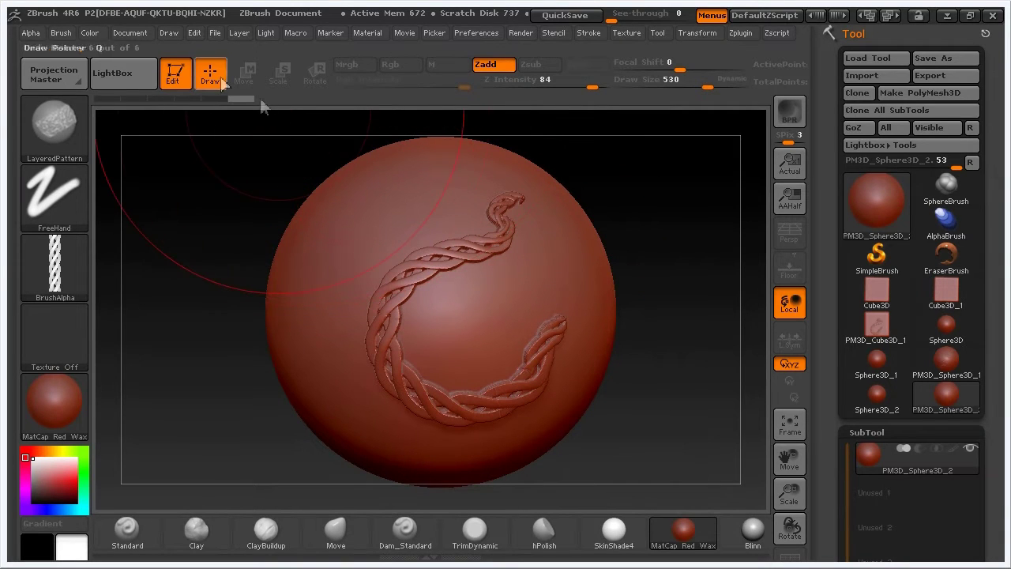
Step: Resize the document to a width of 300 and a height of 300
click(130, 33)
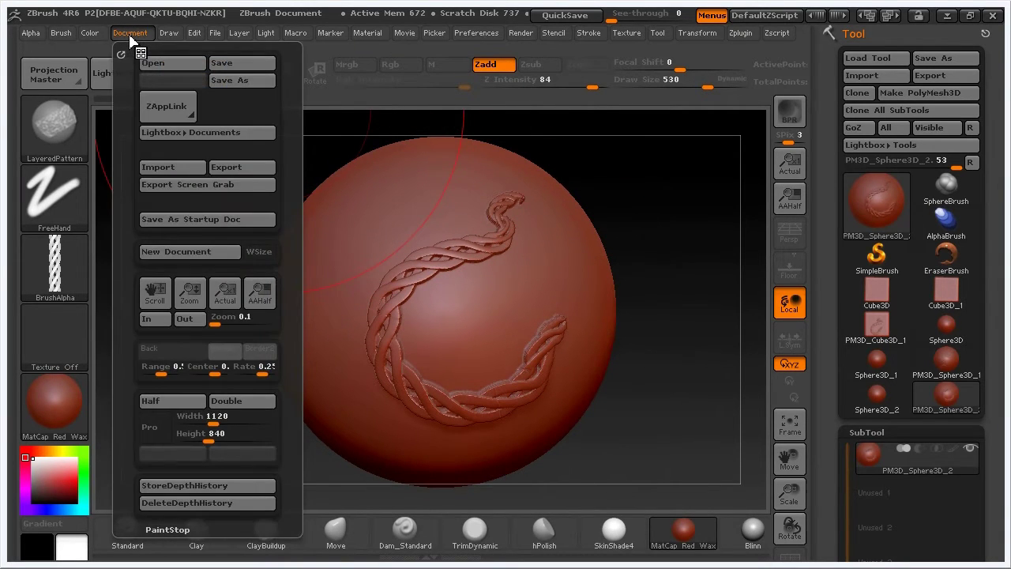
click(241, 417)
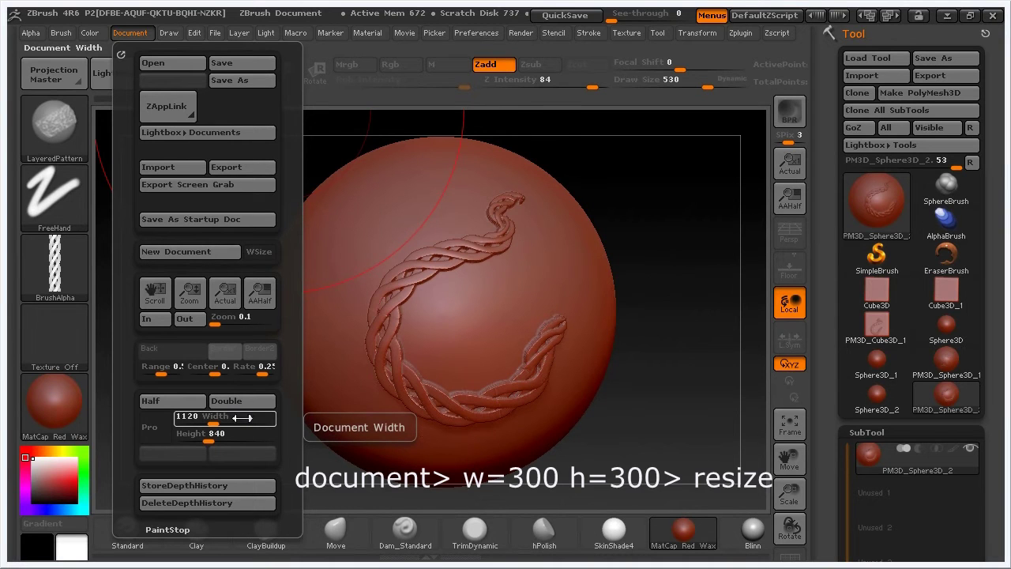
click(241, 417)
click(231, 438)
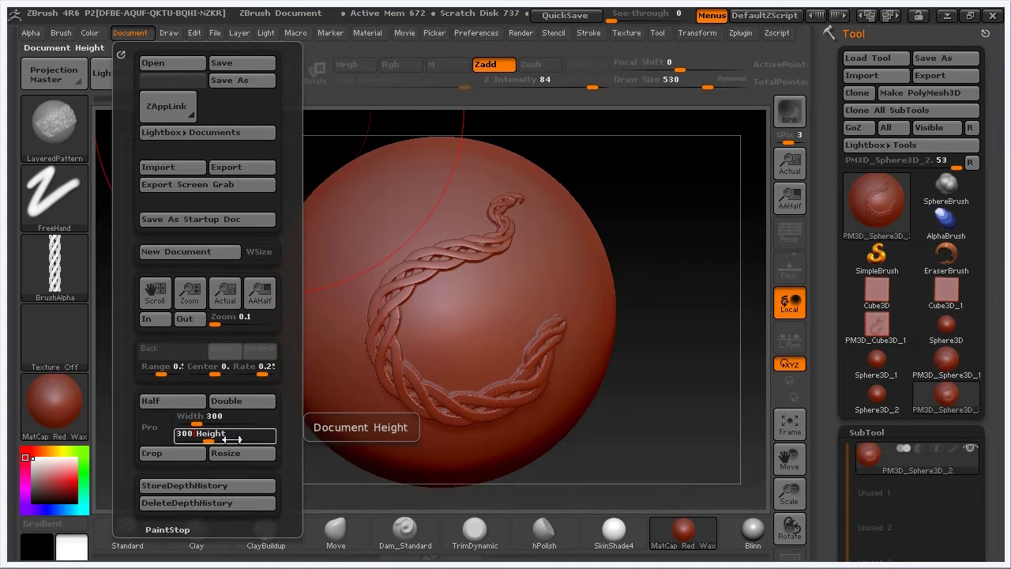
key(Return)
click(234, 457)
click(533, 447)
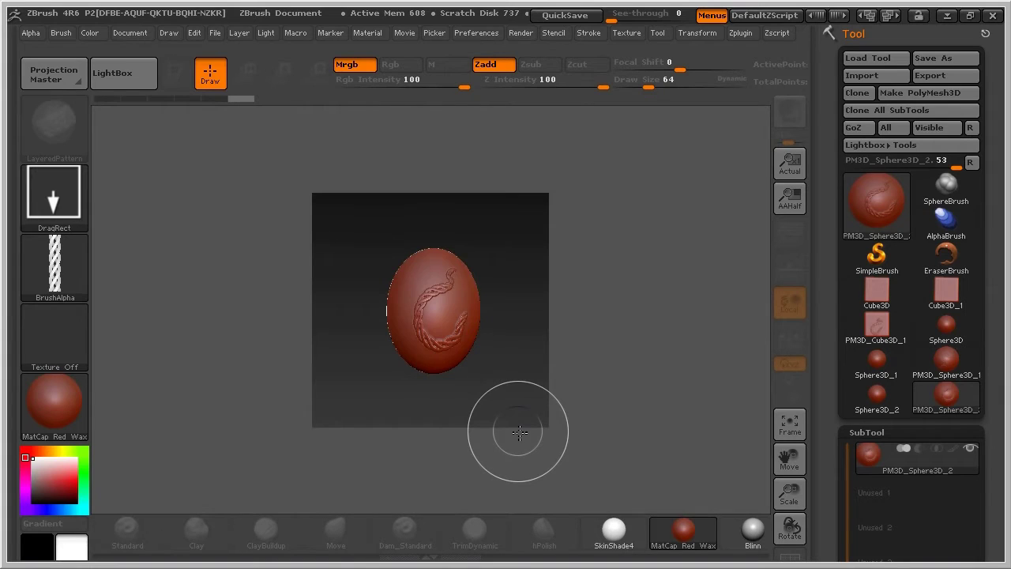
Step: Clear the canvas and fill the layer with solid black
key(ctrl+n)
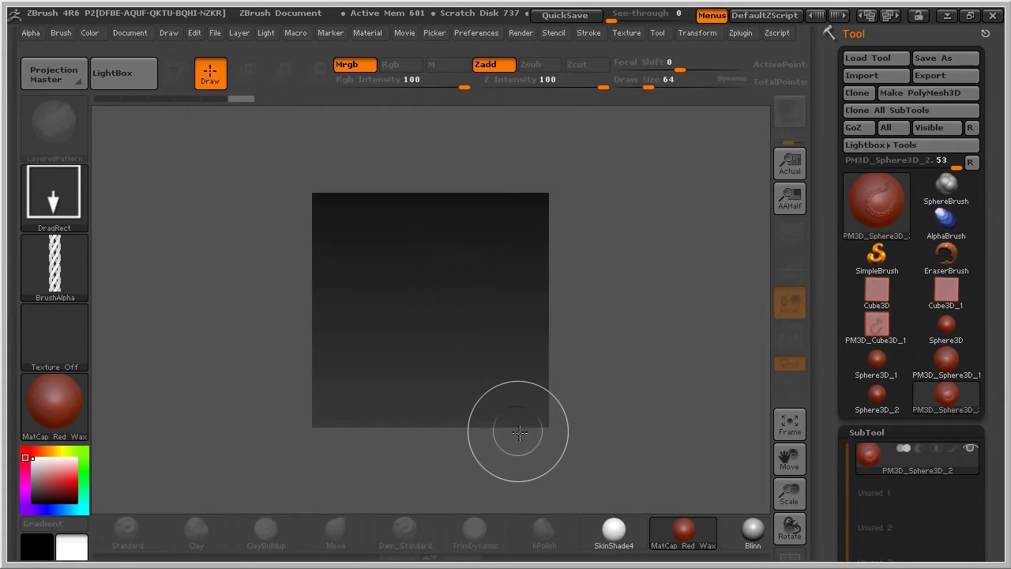
click(90, 33)
drag(241, 285, 106, 282)
click(207, 350)
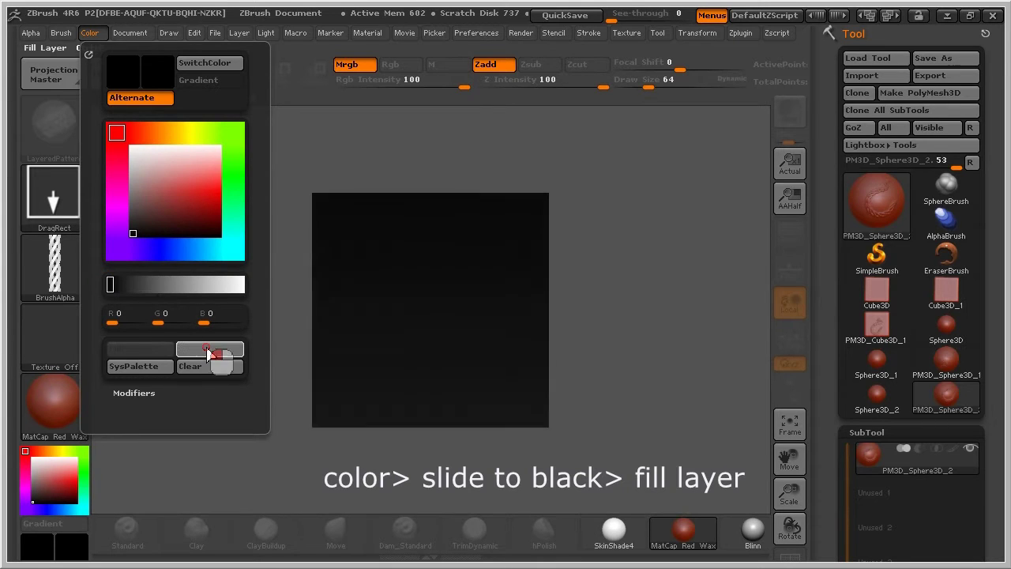
Step: Draw a Sphere3D that nearly fills the canvas and convert it to a PolyMesh3D in Edit mode
click(887, 226)
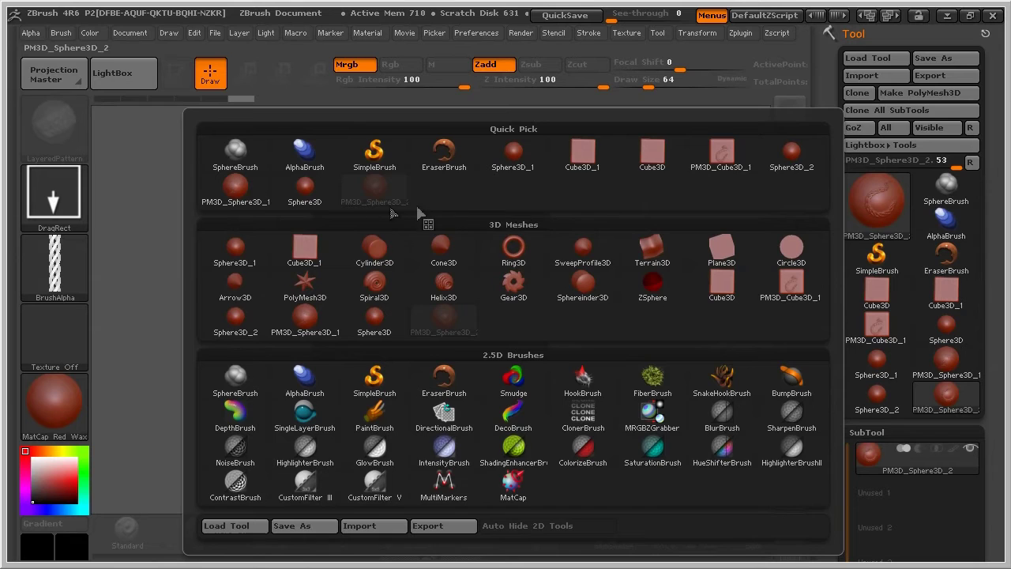
click(316, 194)
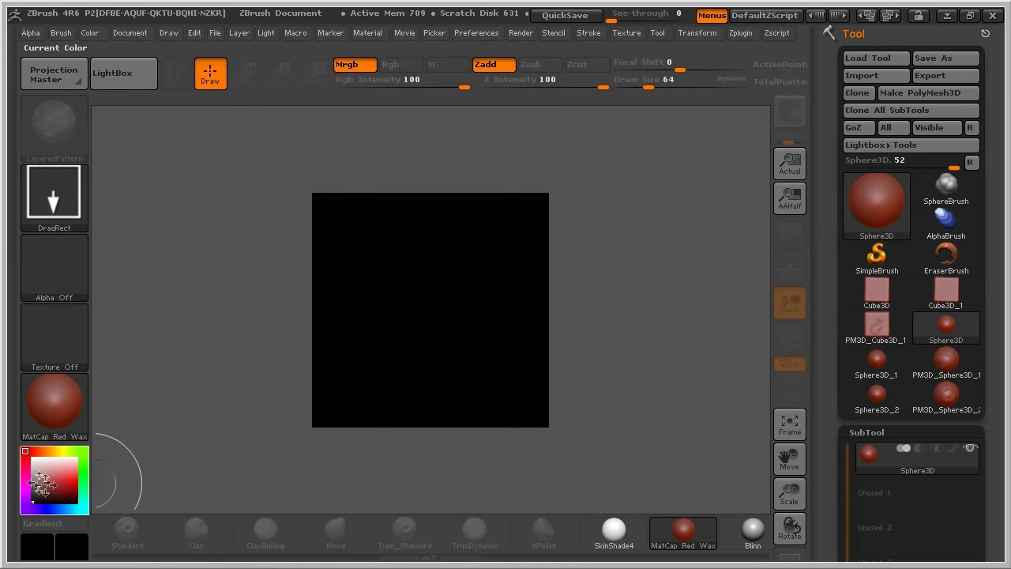
drag(420, 305, 533, 414)
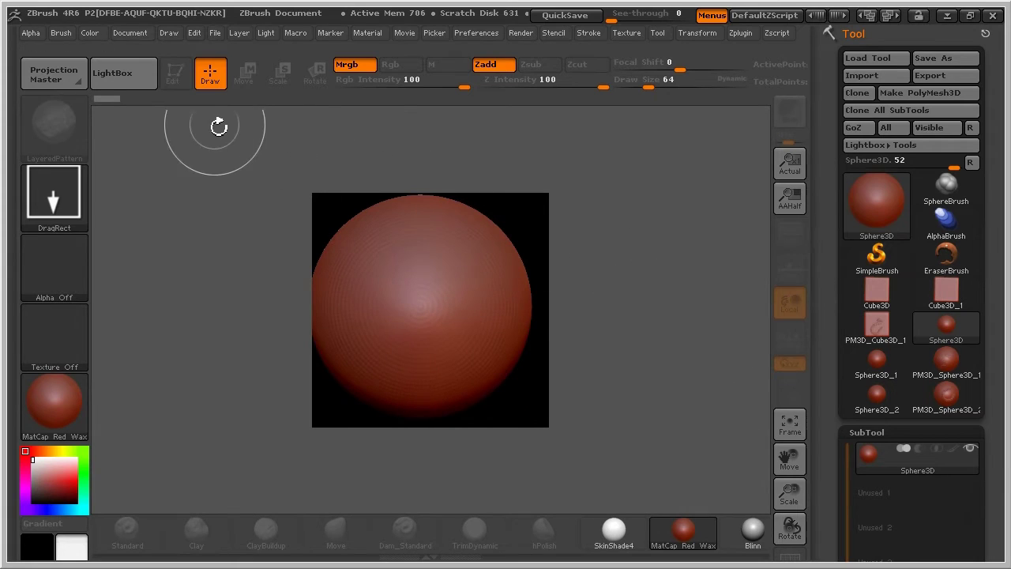
click(867, 112)
click(909, 93)
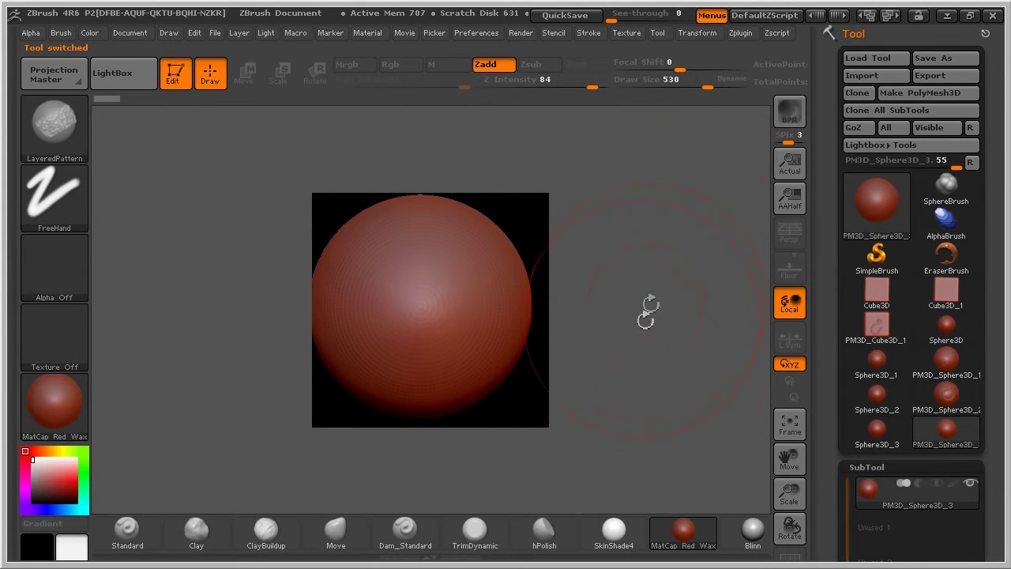
Step: Turn the sphere's pole out of view using the polyframe, fit it to the canvas and subdivide the mesh
key(space)
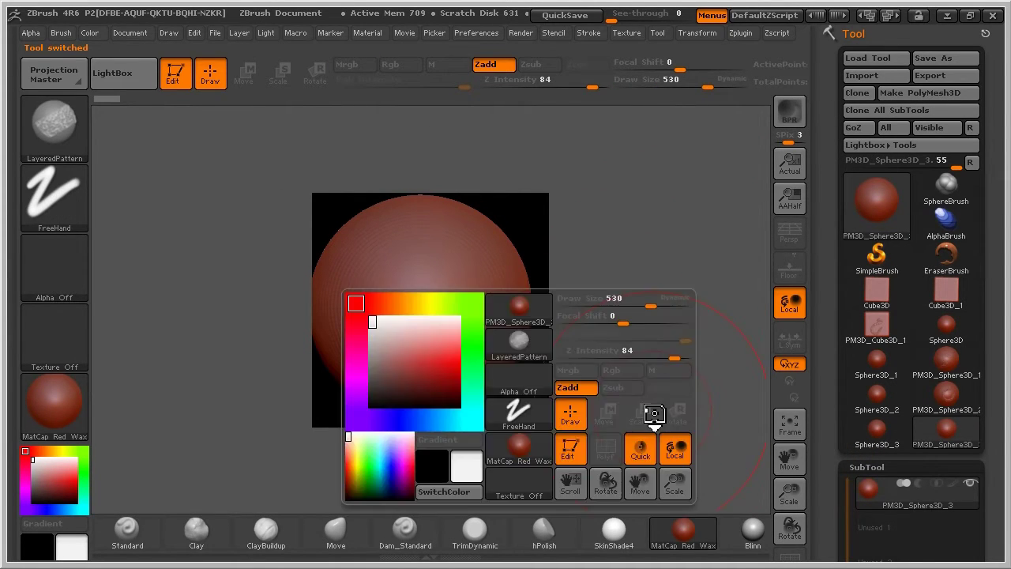
click(624, 423)
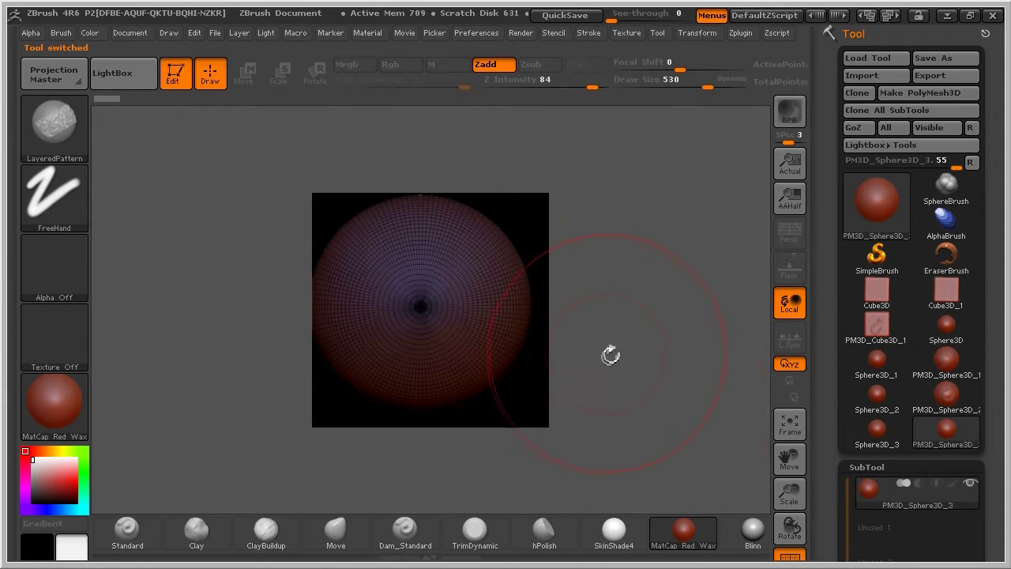
drag(699, 351, 792, 428)
click(791, 425)
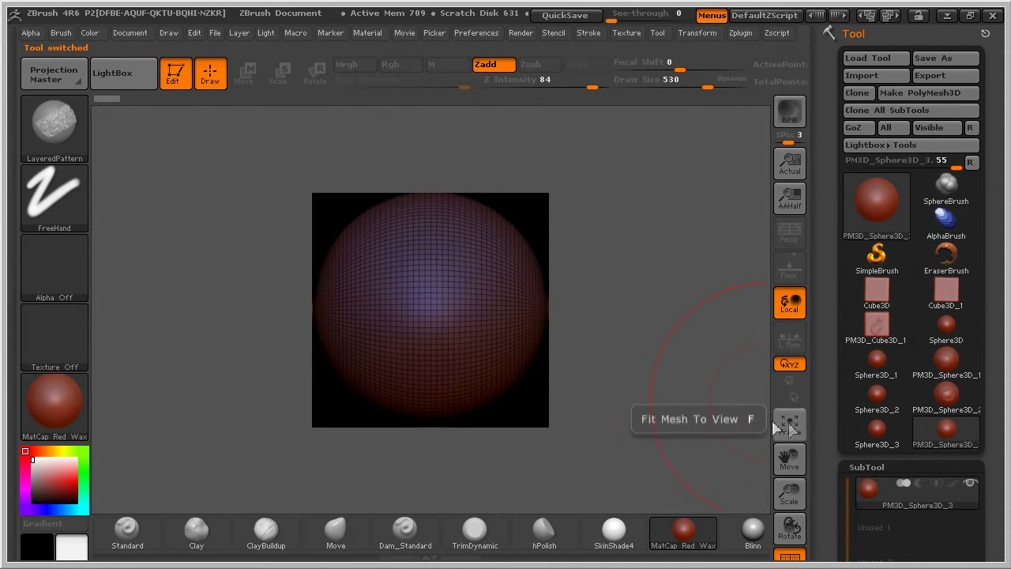
key(space)
click(606, 448)
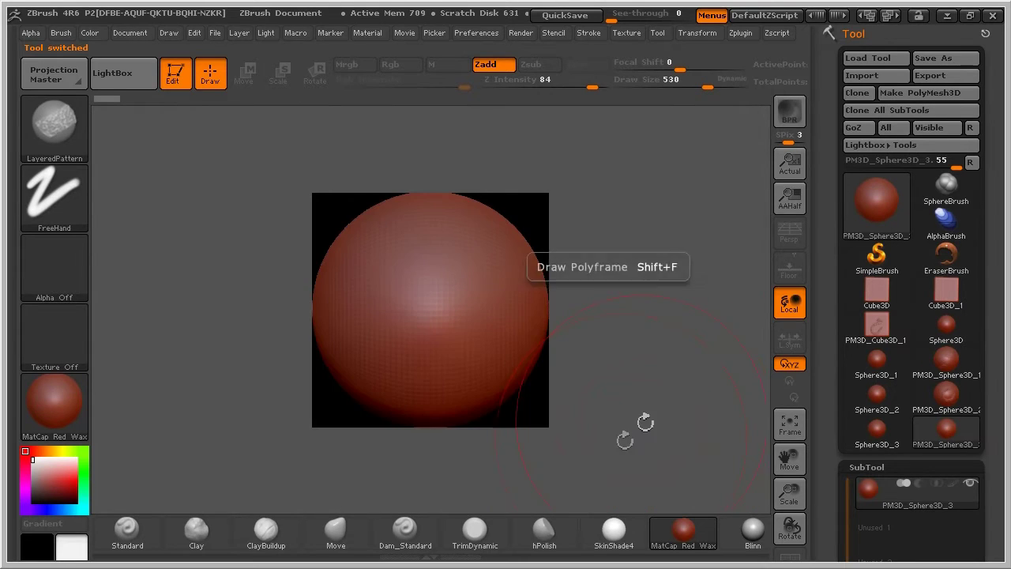
key(ctrl)
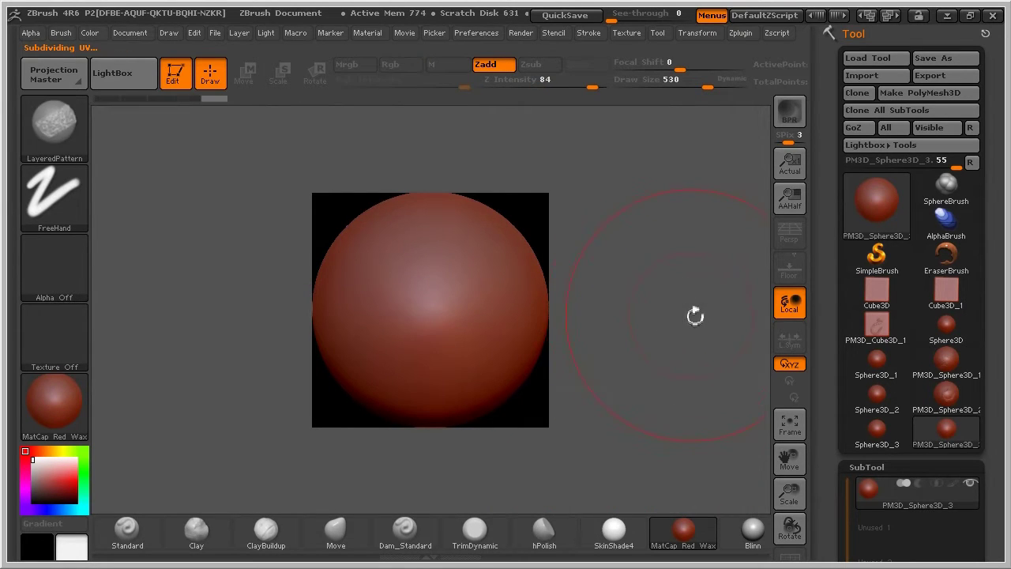
Step: Paint an S-shaped braided-wire stroke across the sphere with BrushAlpha at Z Intensity 91, and apply BasicMaterial to it
click(63, 283)
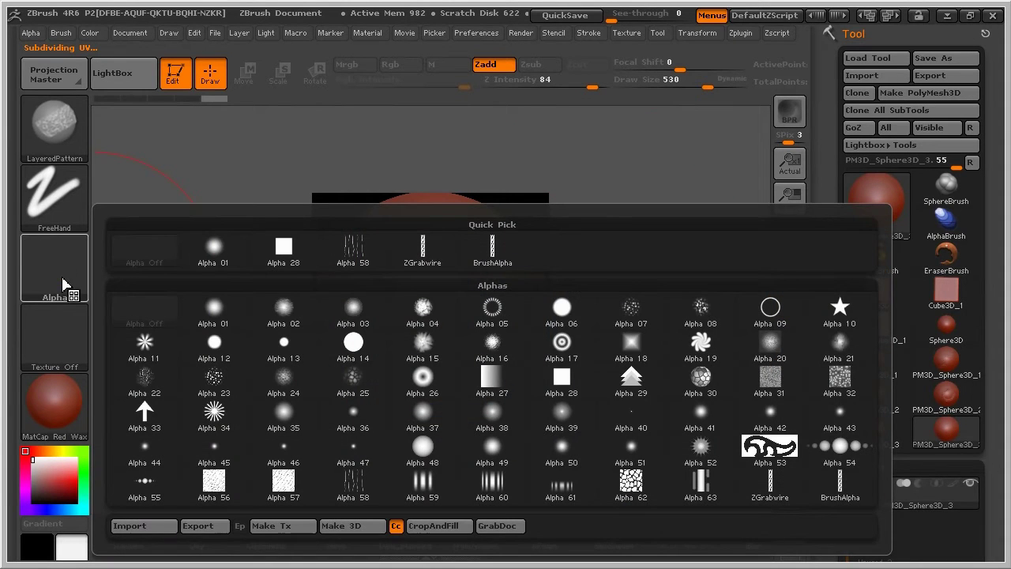
click(840, 484)
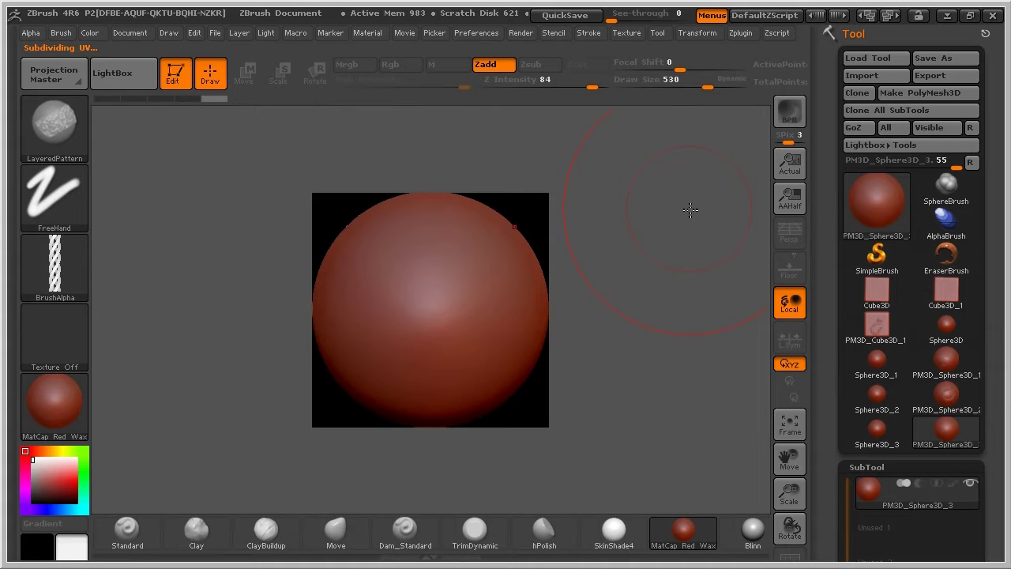
drag(593, 87, 609, 90)
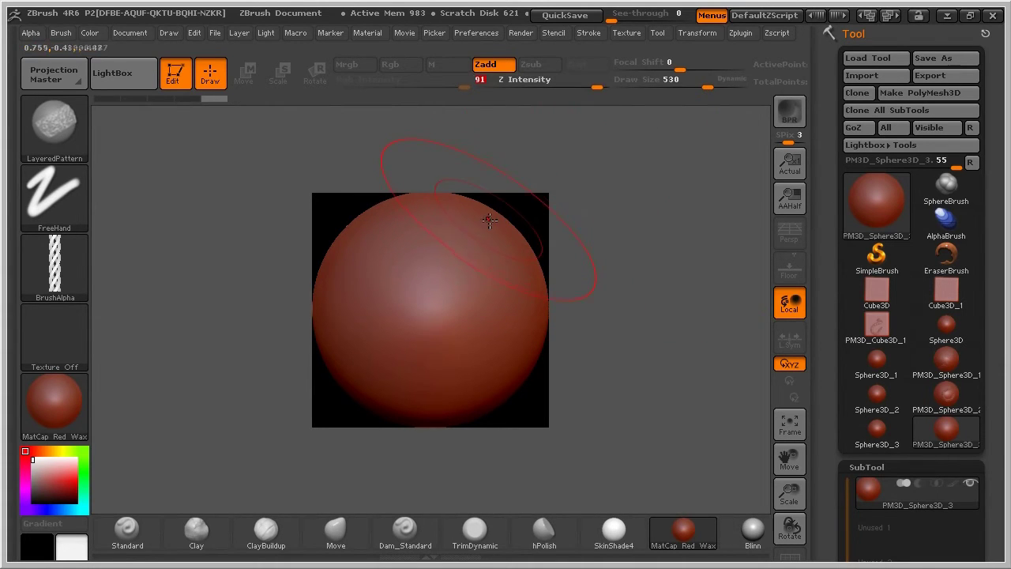
mouse_move(482, 221)
mouse_down()
mouse_move(447, 218)
mouse_move(425, 238)
mouse_move(432, 258)
mouse_move(476, 266)
mouse_move(487, 288)
mouse_move(457, 303)
mouse_move(372, 283)
mouse_move(359, 298)
mouse_move(422, 347)
mouse_move(368, 418)
mouse_up()
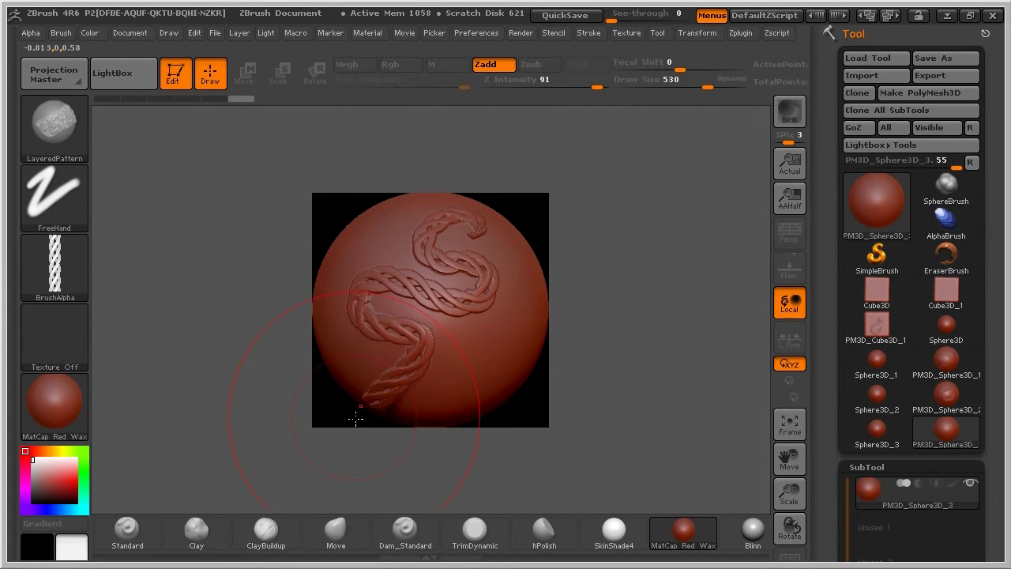
click(76, 426)
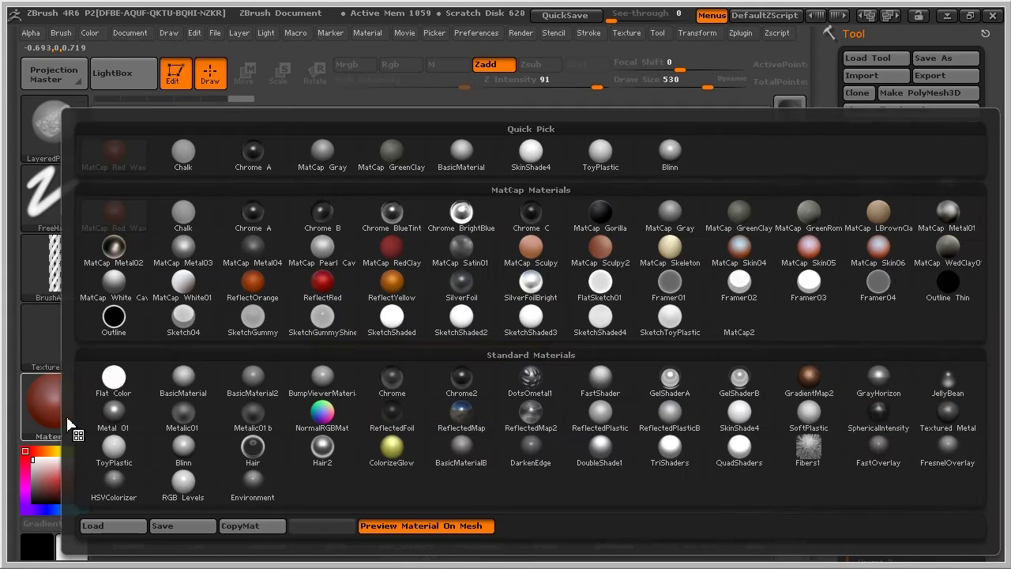
click(184, 383)
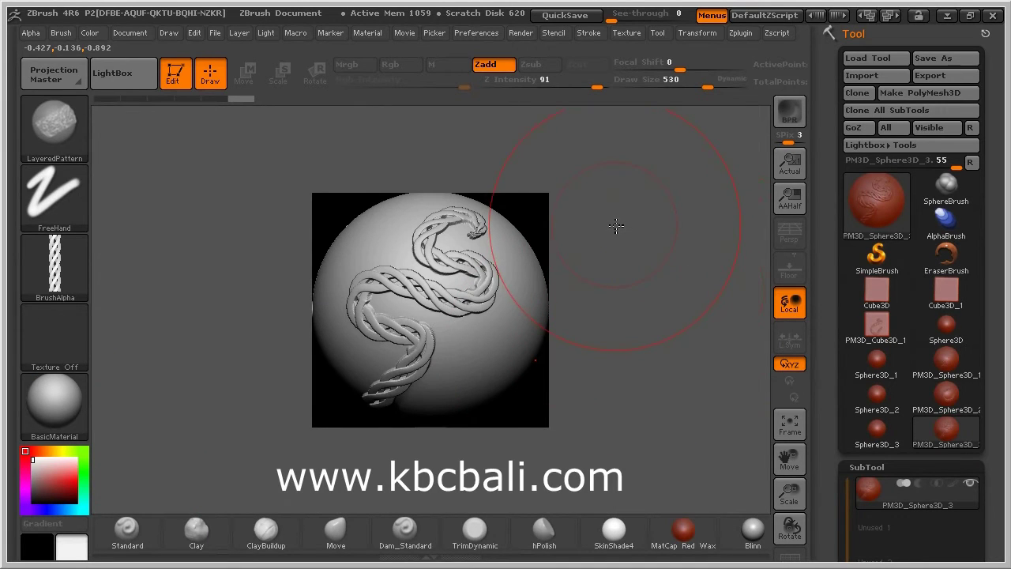
Step: Turn off Edit mode and start exporting the document as an image
click(176, 79)
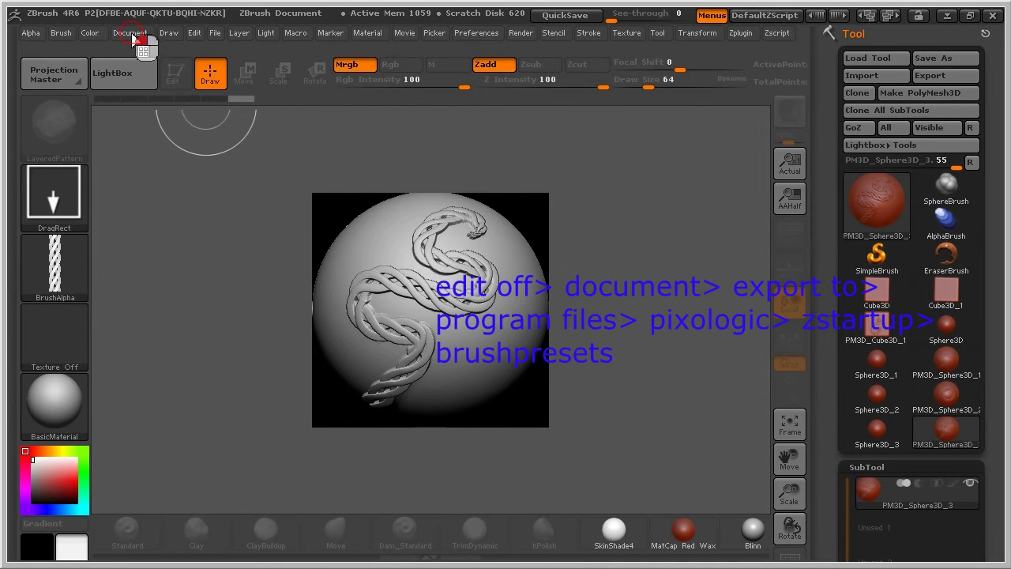
click(131, 34)
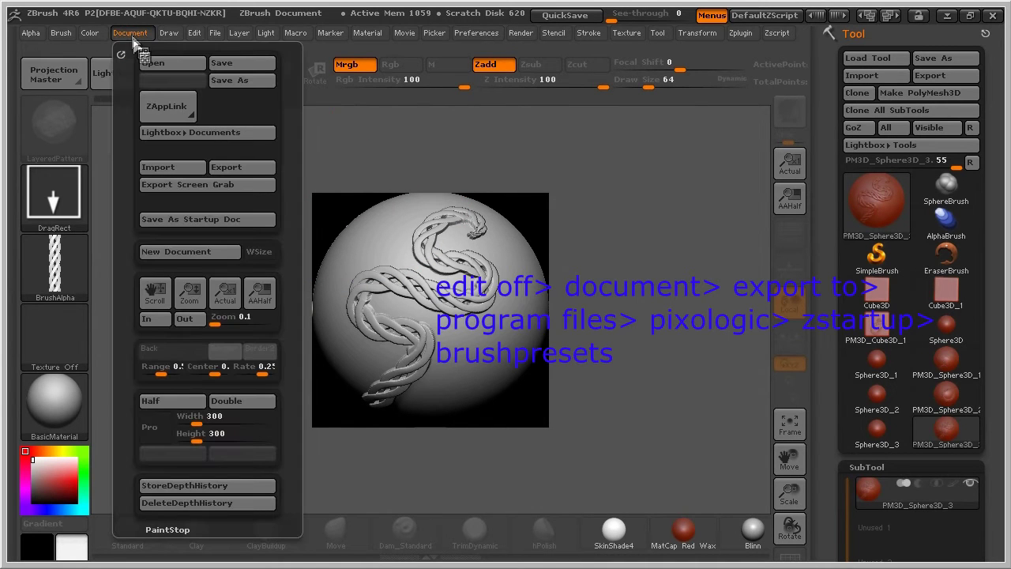
click(226, 166)
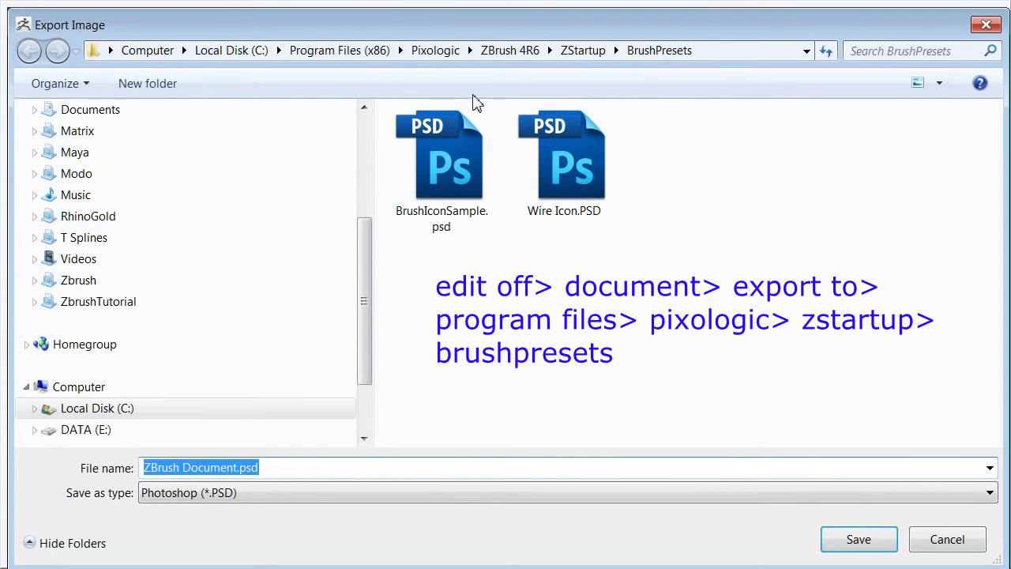
Step: Choose the BrushPresets folder under Program Files (x86), Pixologic, ZBrush 4R6, ZStartup on drive C as the export location
click(34, 408)
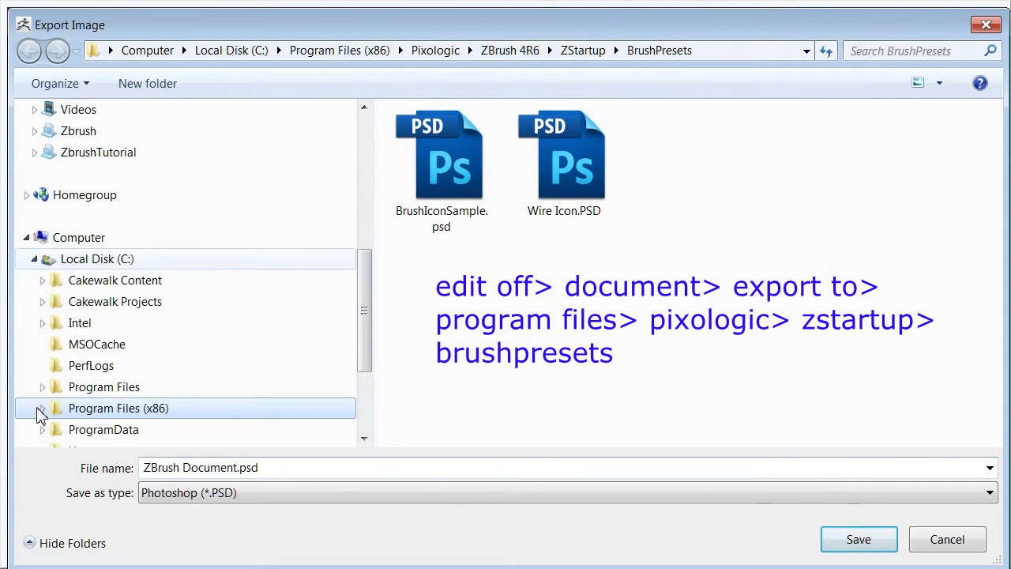
drag(365, 344, 370, 397)
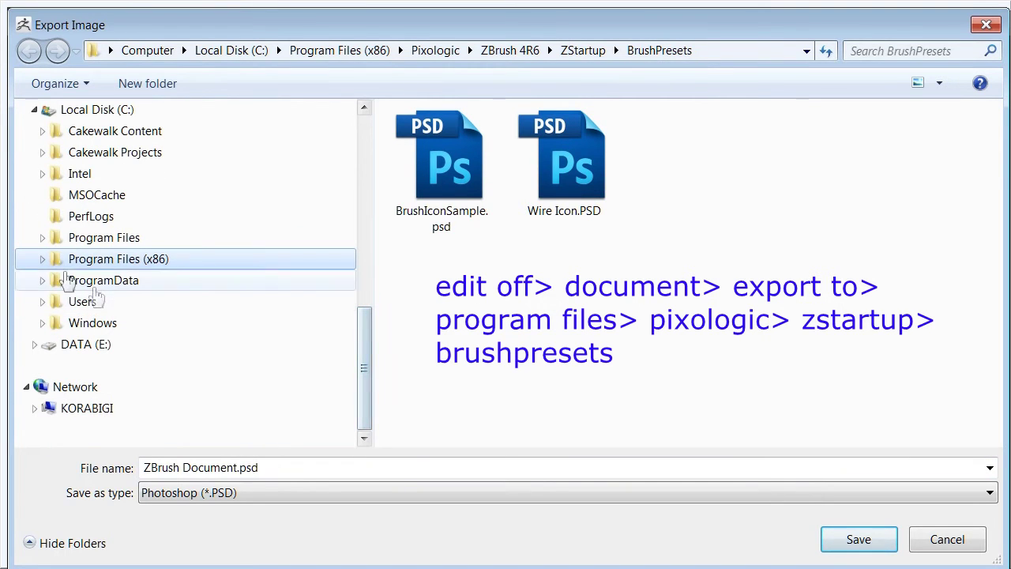
click(42, 263)
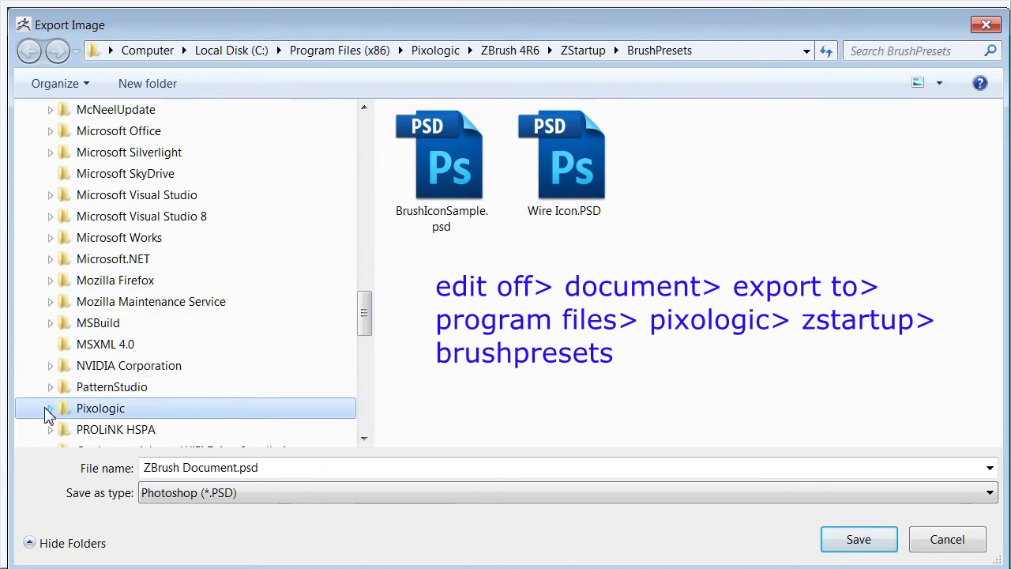
click(50, 408)
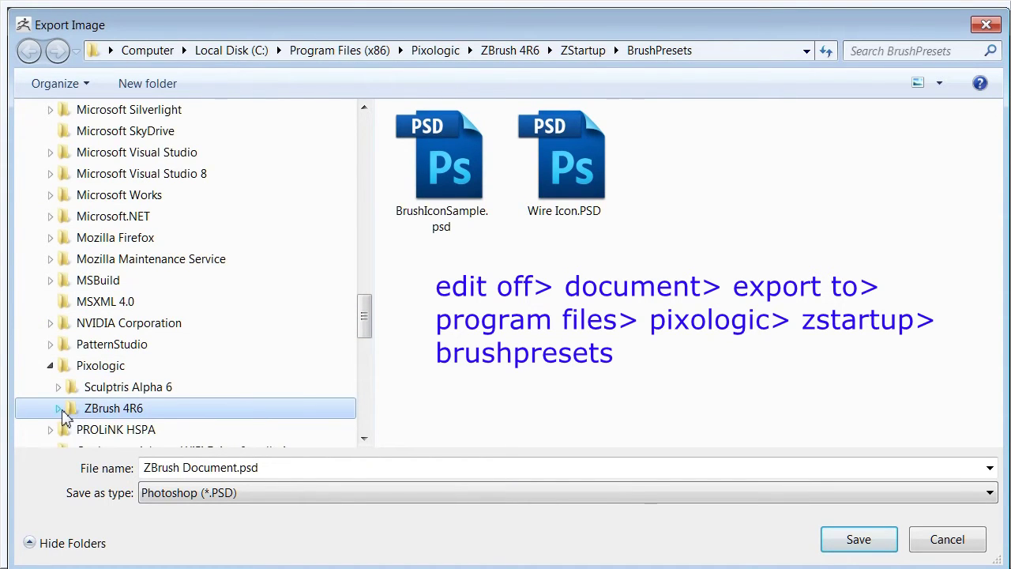
click(60, 410)
drag(368, 327, 371, 336)
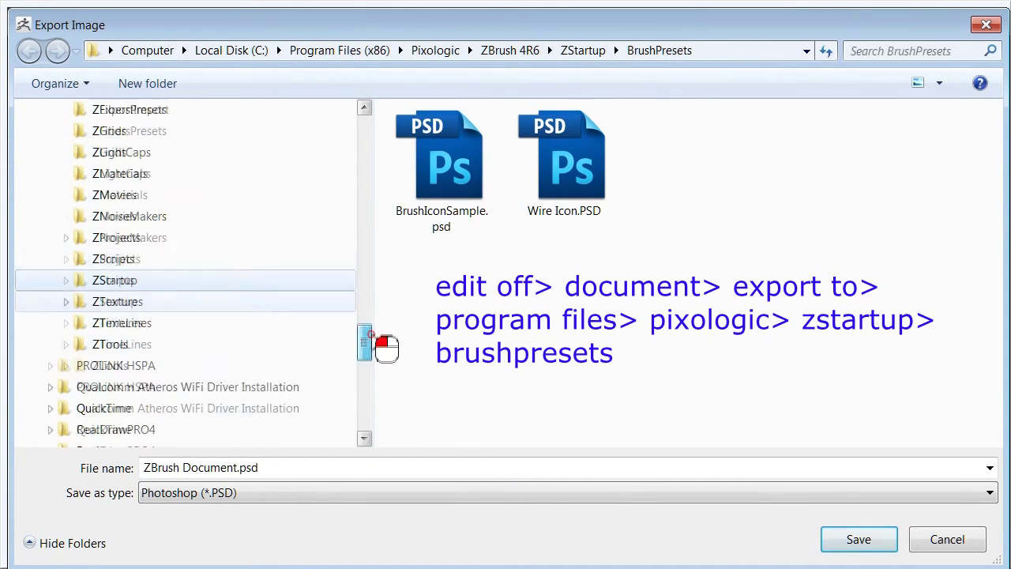
click(66, 236)
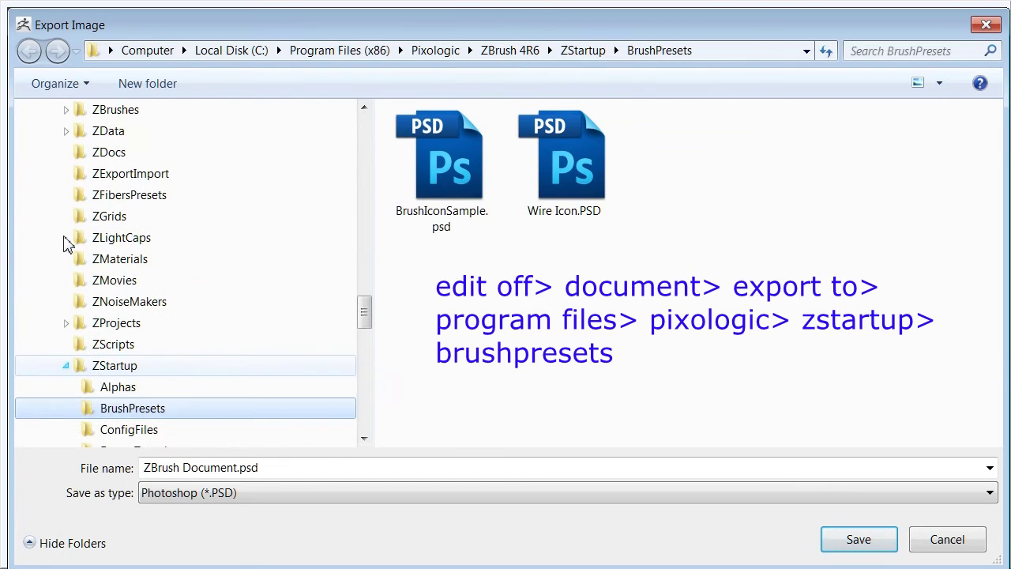
click(161, 411)
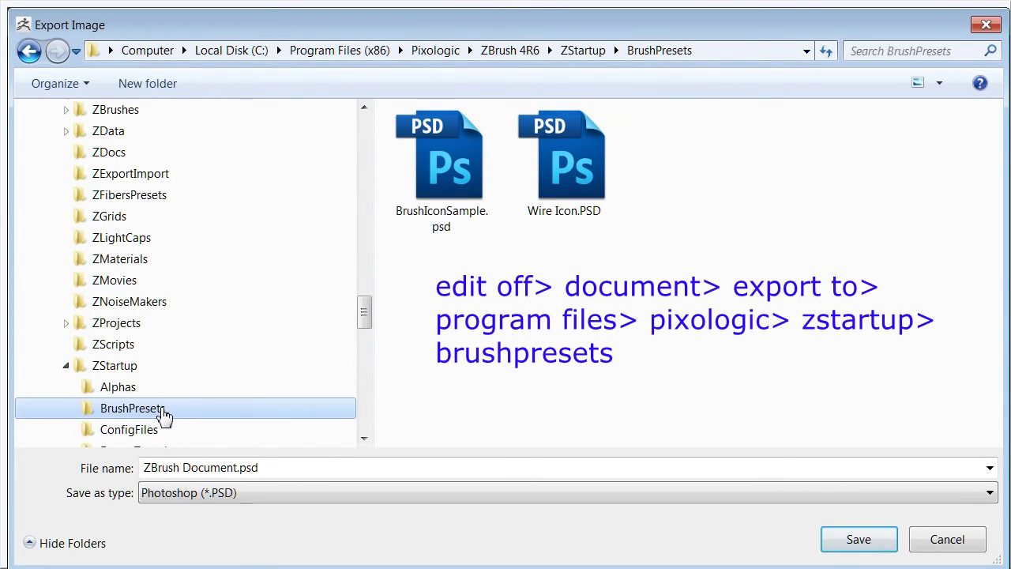
Step: Name the exported image ICON TEST and save it as a Photoshop PSD in the BrushPresets folder
click(195, 467)
text(TEST)
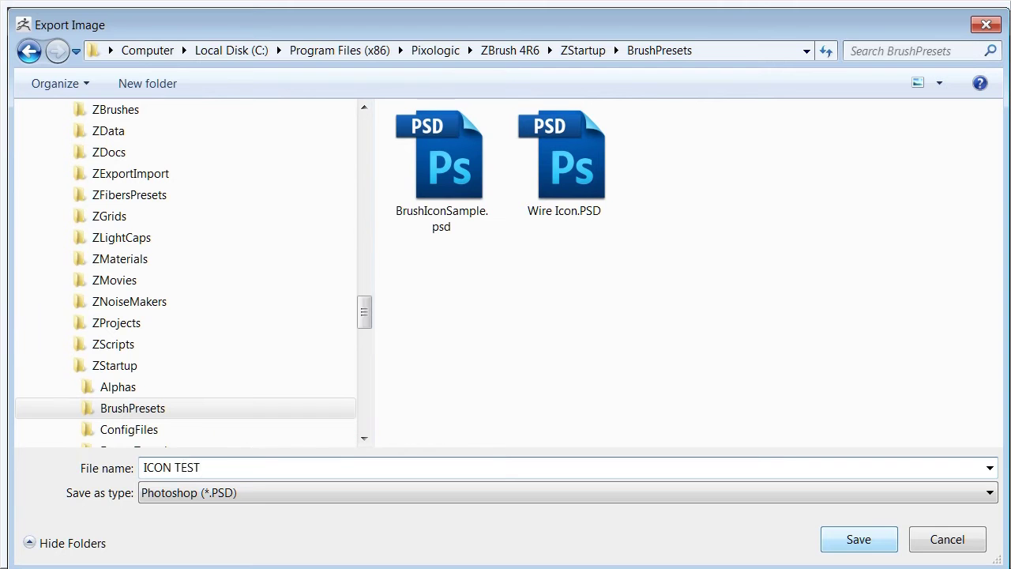
click(859, 540)
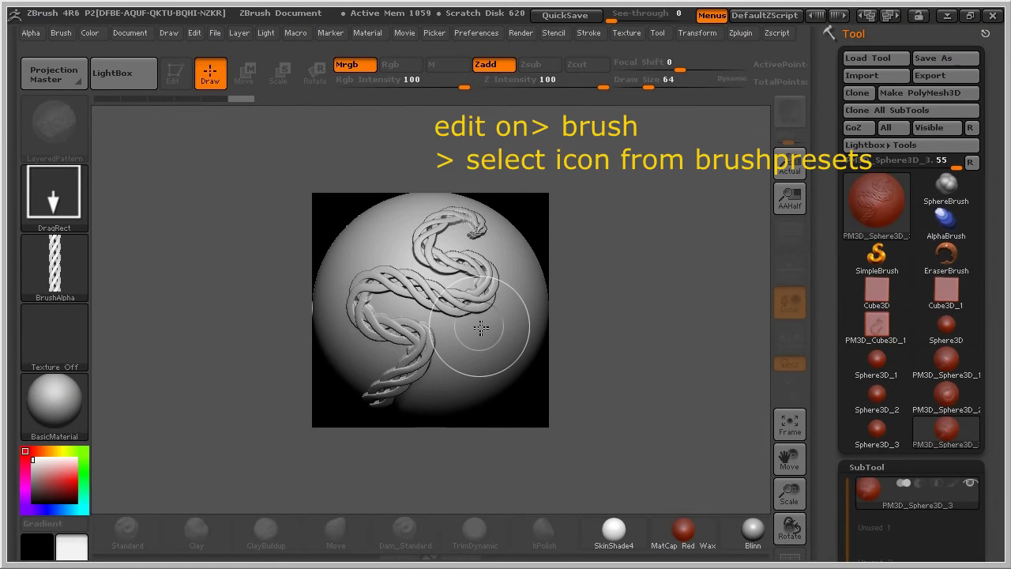
Step: Turn Edit mode back on and assign ICON TEST.PSD from BrushPresets as the current brush's icon
click(174, 82)
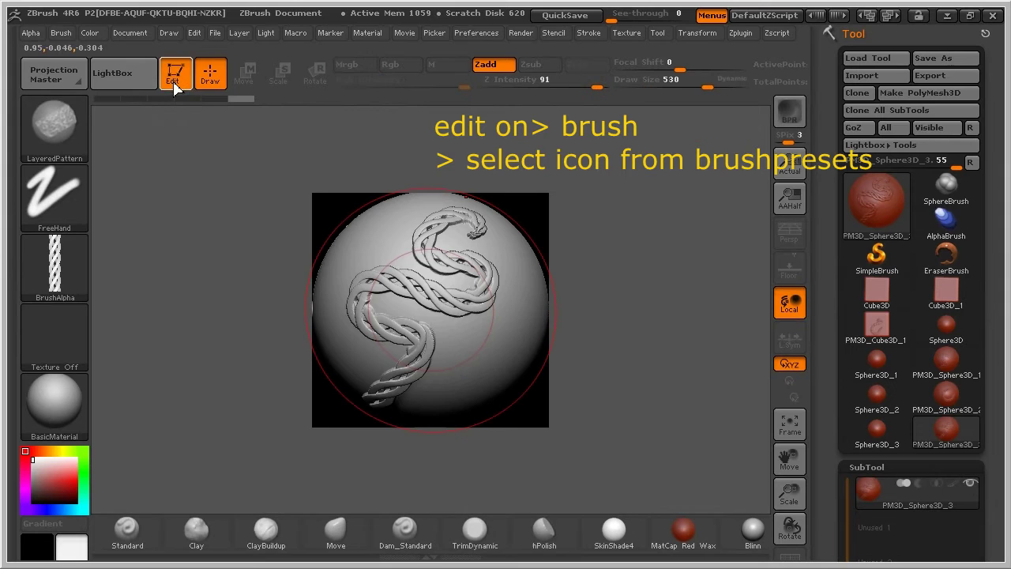
click(62, 33)
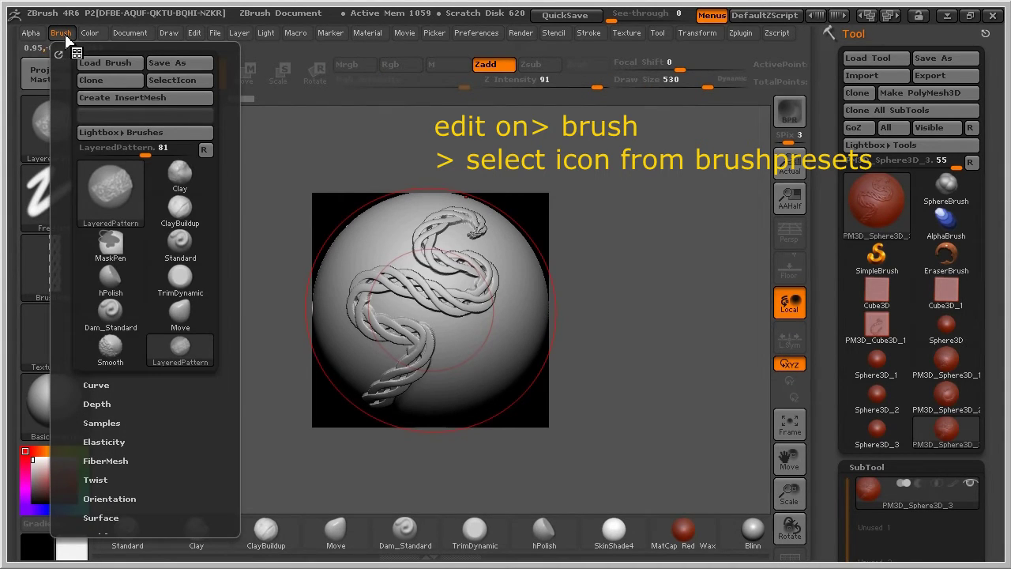
click(171, 80)
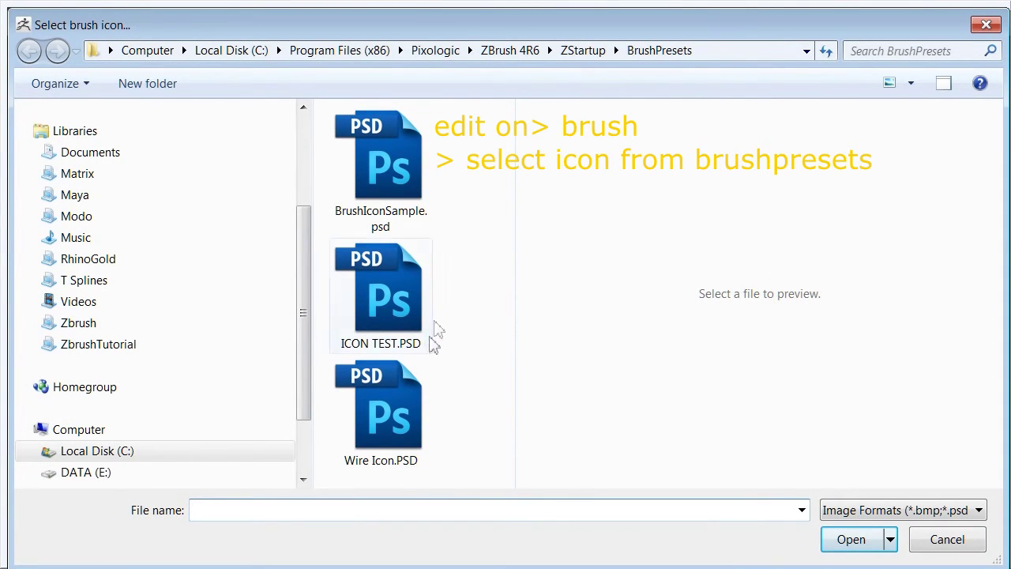
double_click(378, 365)
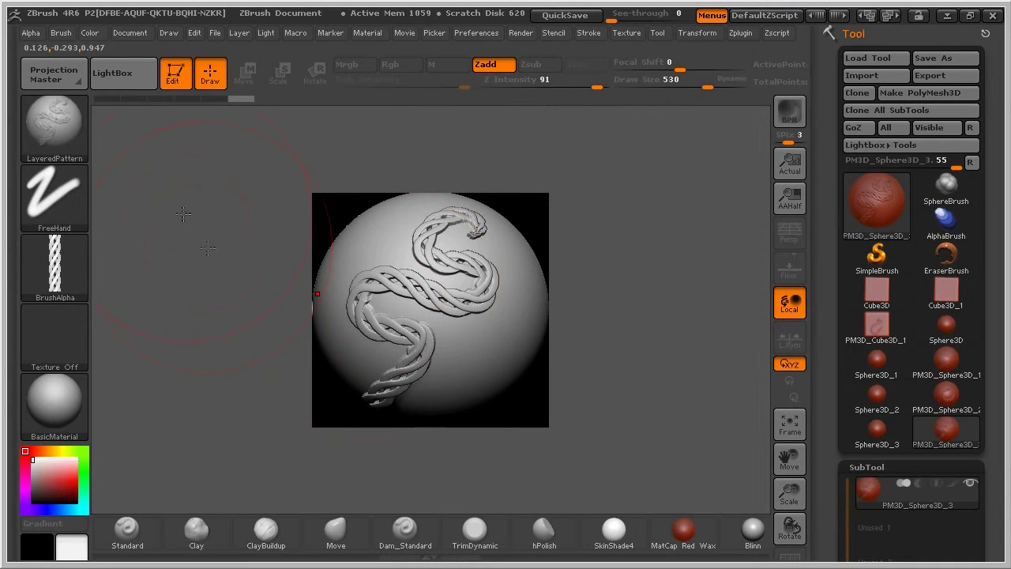
Step: Start saving the custom brush, choosing the BrushPresets folder under Pixologic, ZBrush 4R6, ZStartup on drive C
click(62, 33)
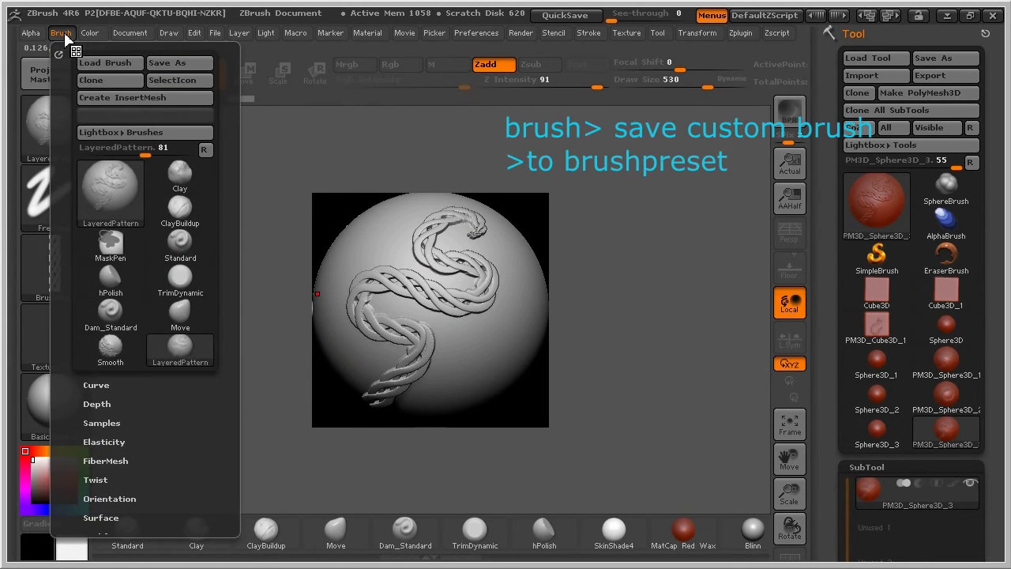
click(168, 66)
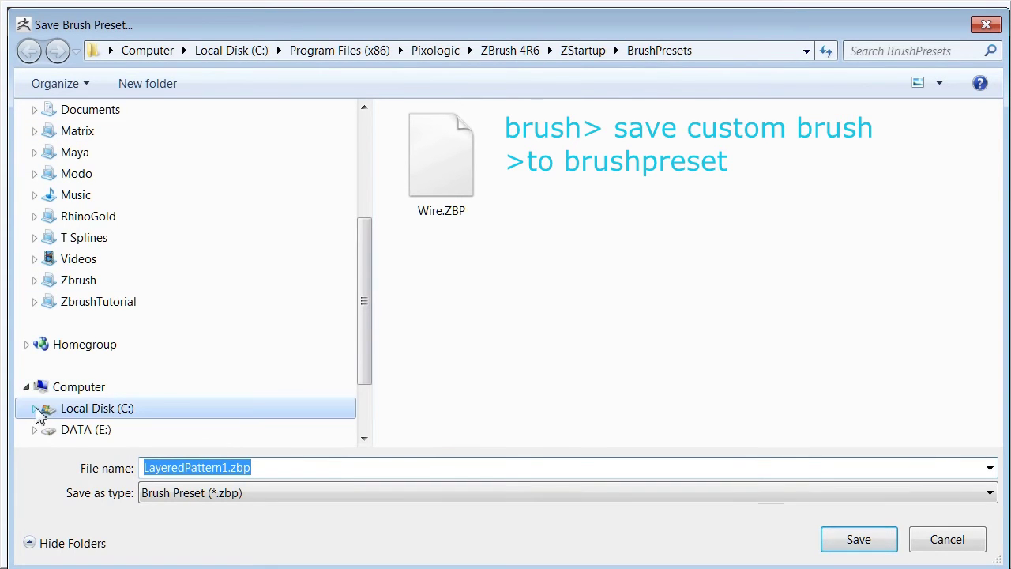
click(37, 413)
click(40, 414)
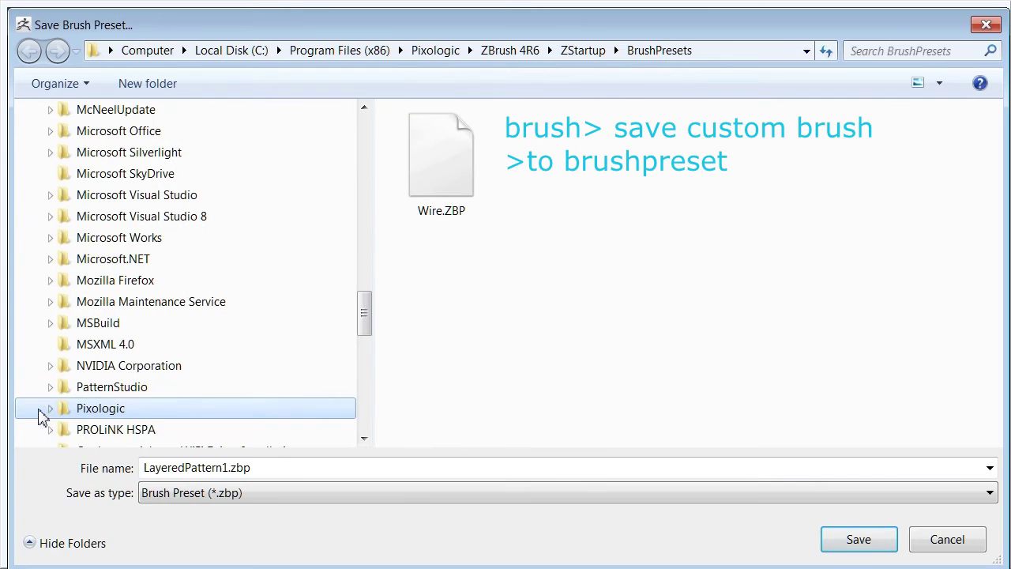
click(49, 410)
click(57, 411)
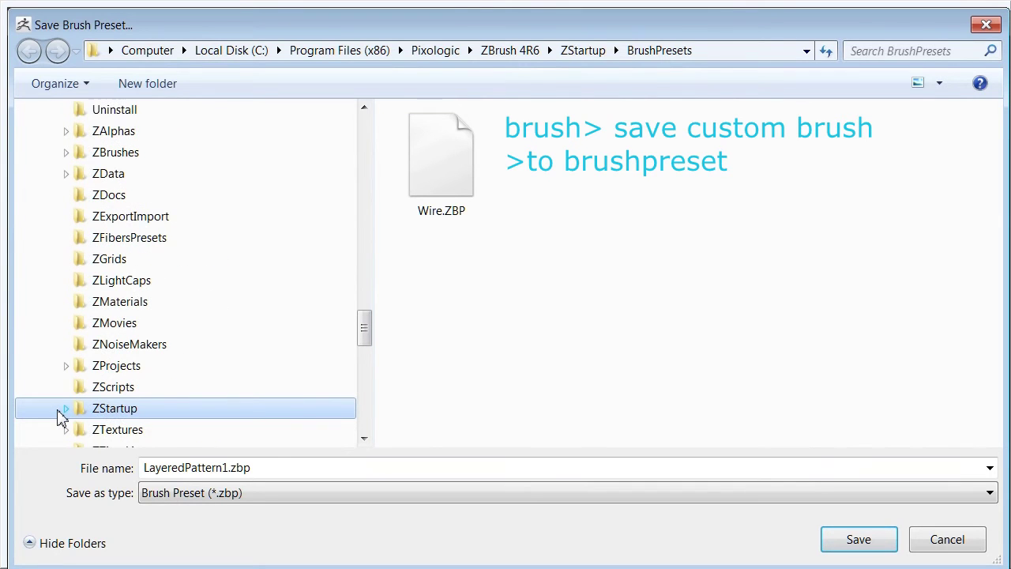
click(66, 409)
click(146, 408)
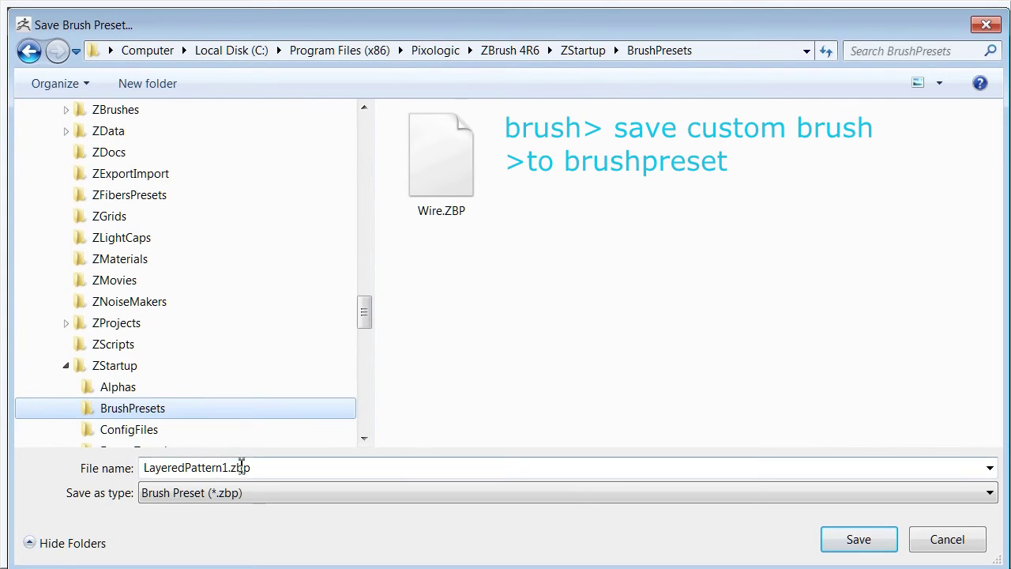
Step: Name the brush preset WIRE TEST and save it as a .zbp file
double_click(241, 466)
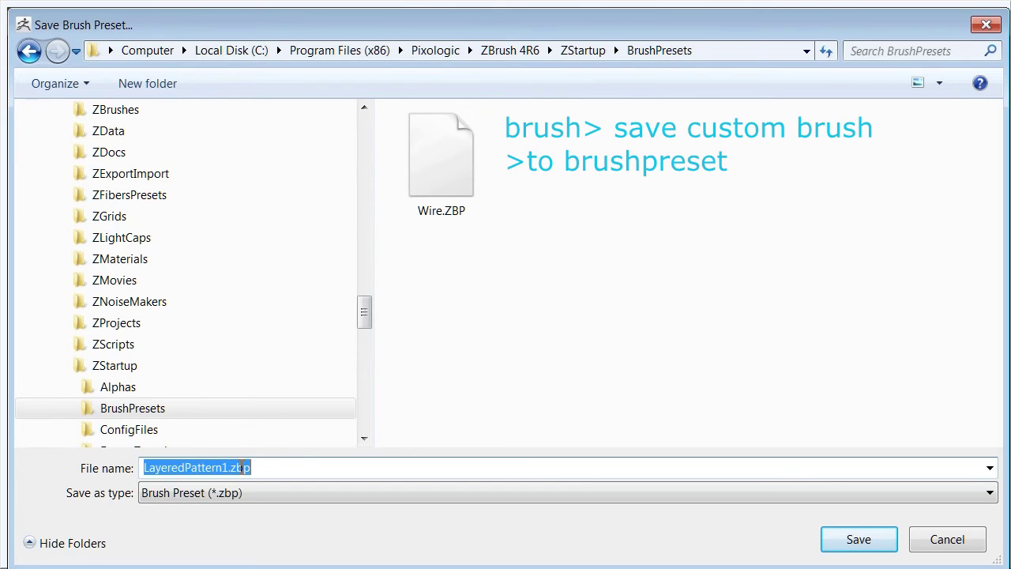
text(WIRE TEST)
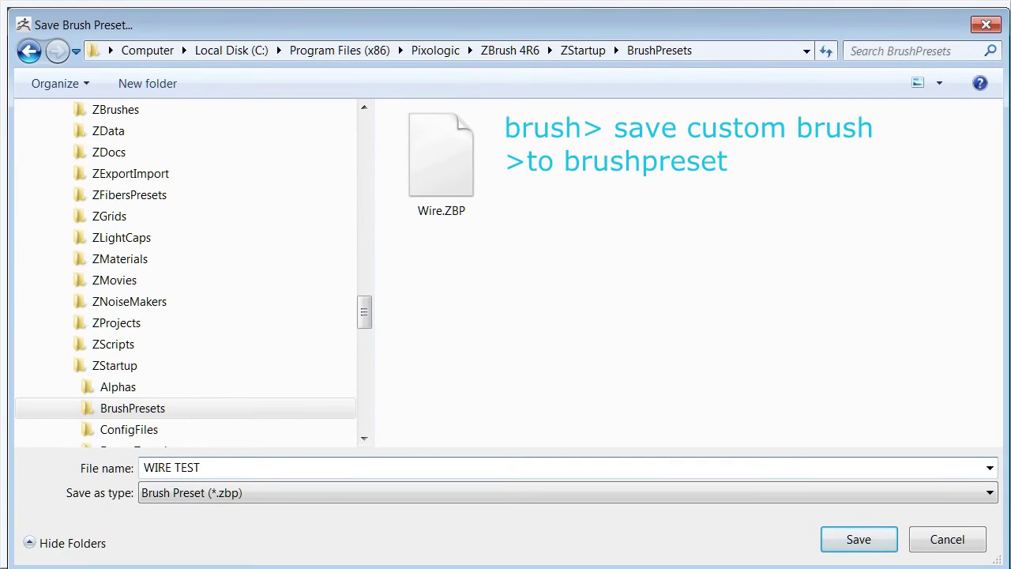
click(882, 544)
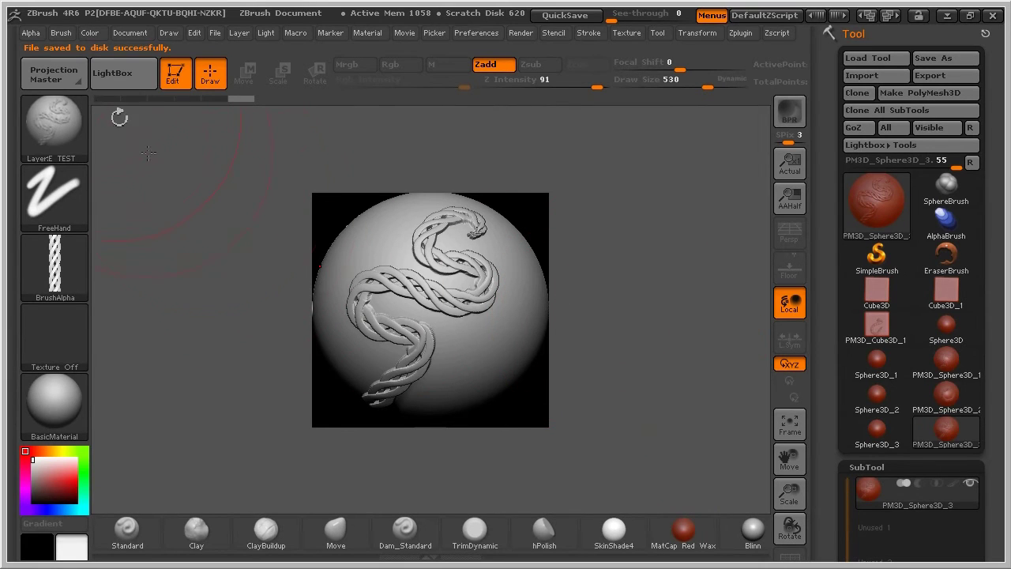
Step: Turn off Edit mode, clear the canvas and draw a new Sphere3D that nearly fills it
click(61, 32)
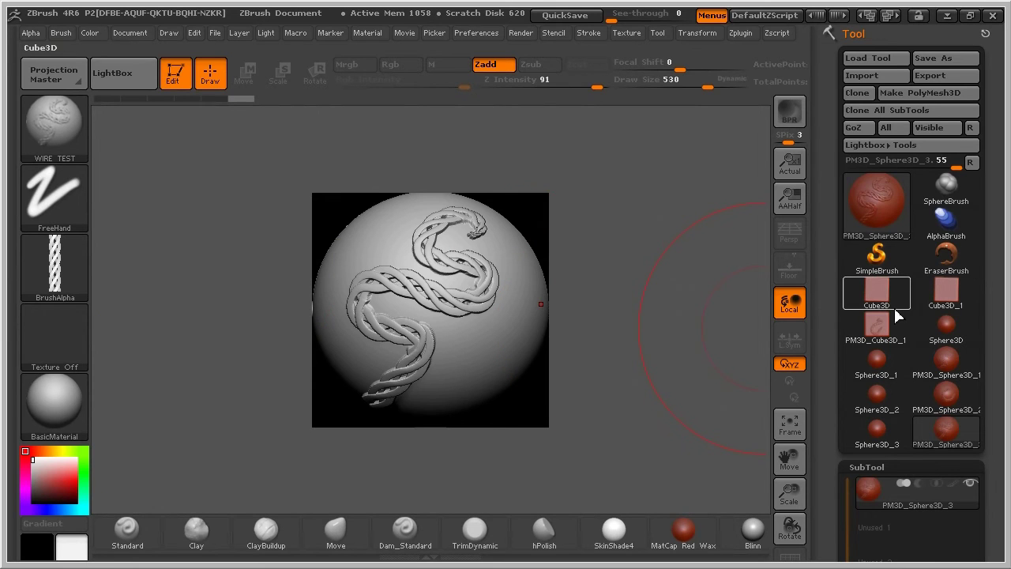
click(175, 73)
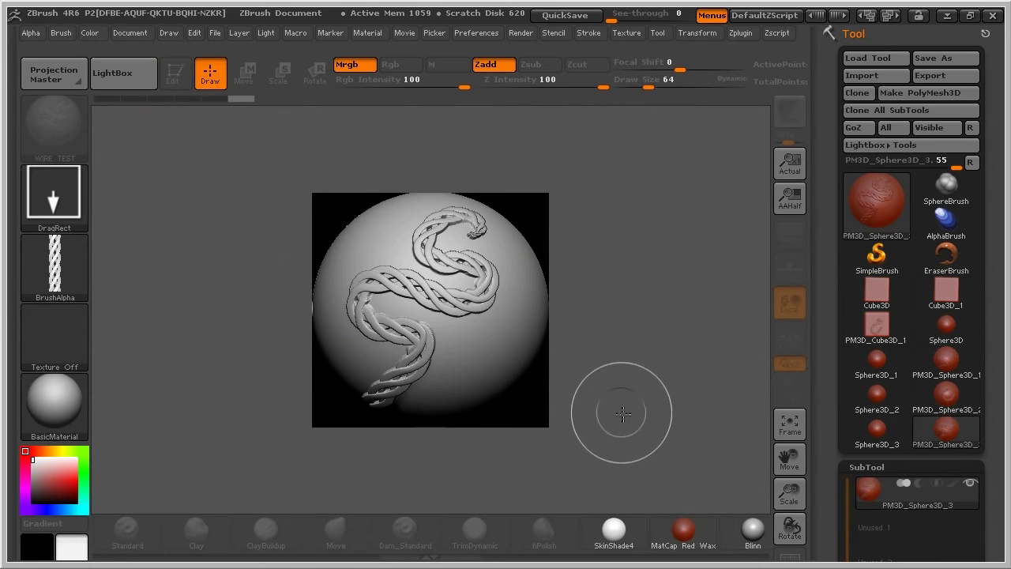
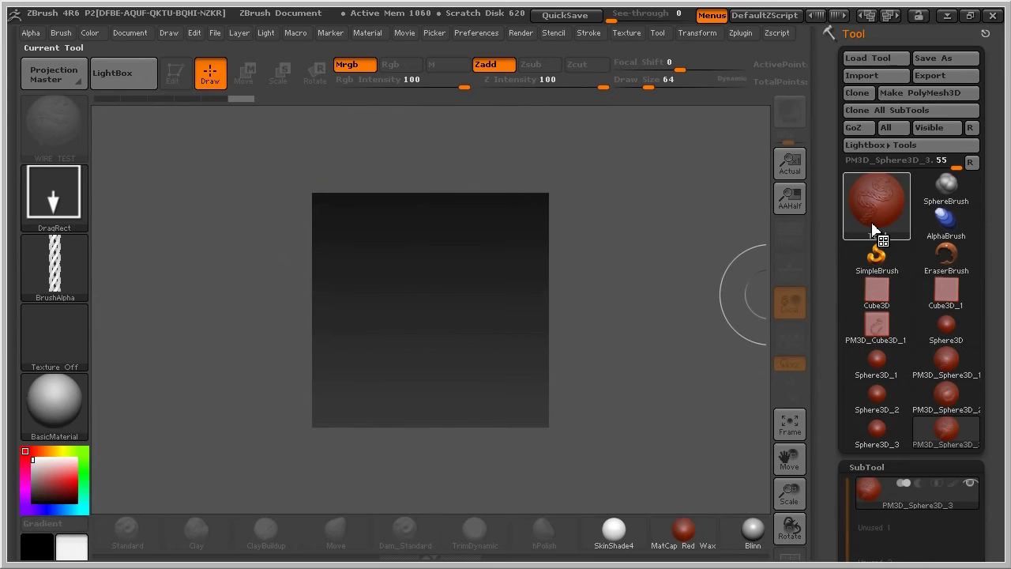
click(948, 328)
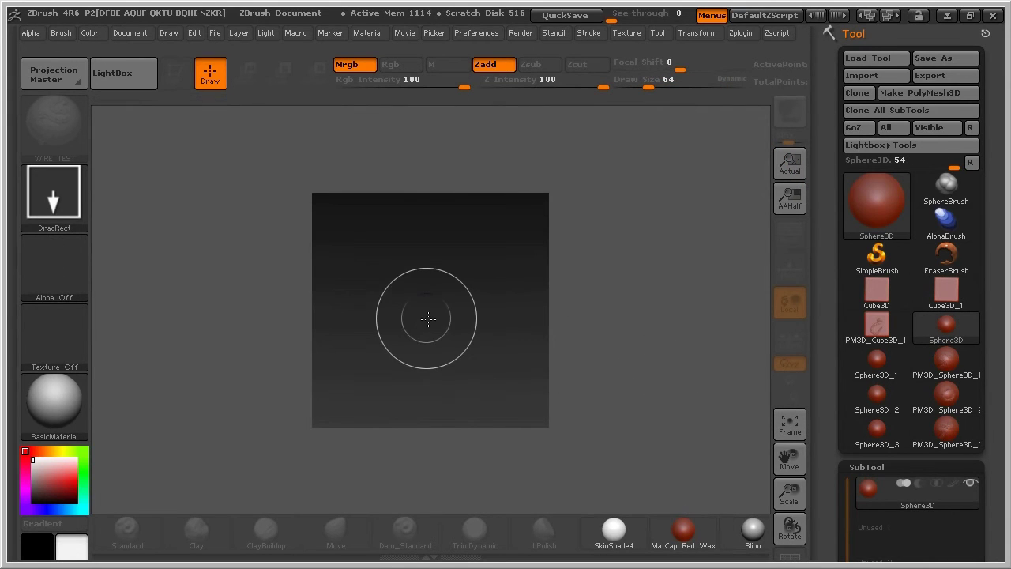
drag(427, 318, 571, 429)
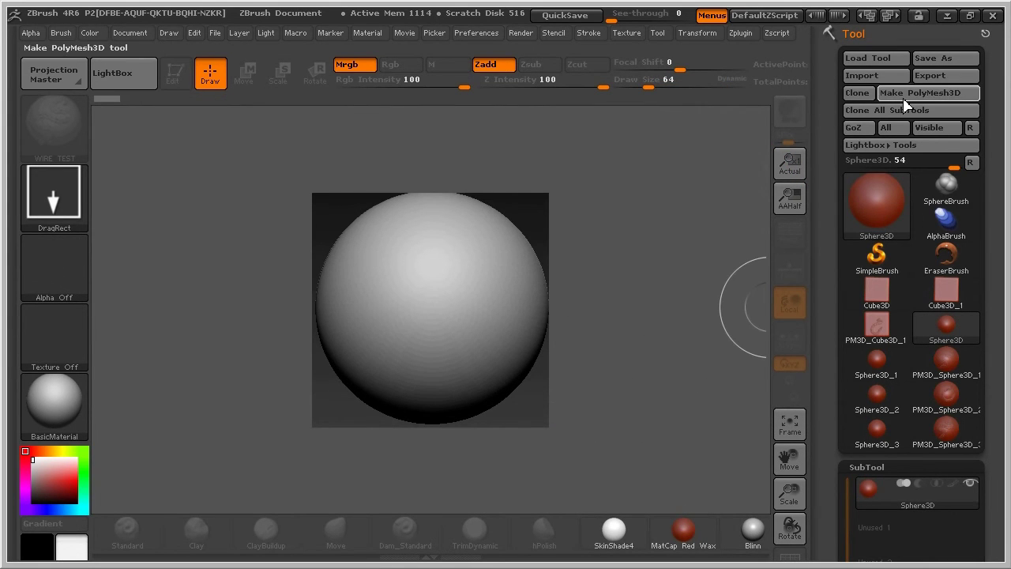
Step: Turn on Edit mode for the new sphere, convert it to a PolyMesh3D and subdivide it
click(182, 79)
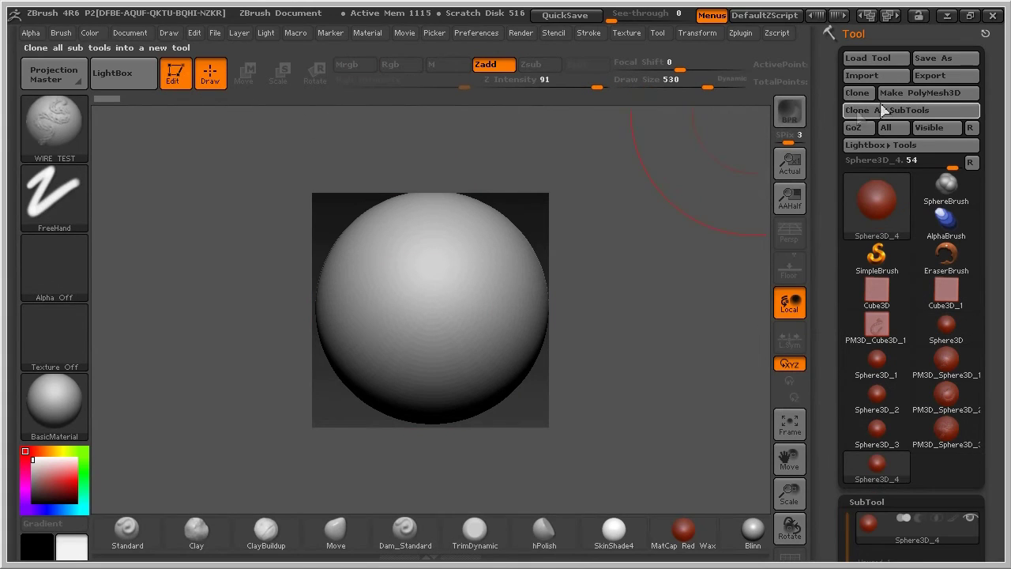
click(920, 93)
key(ctrl)
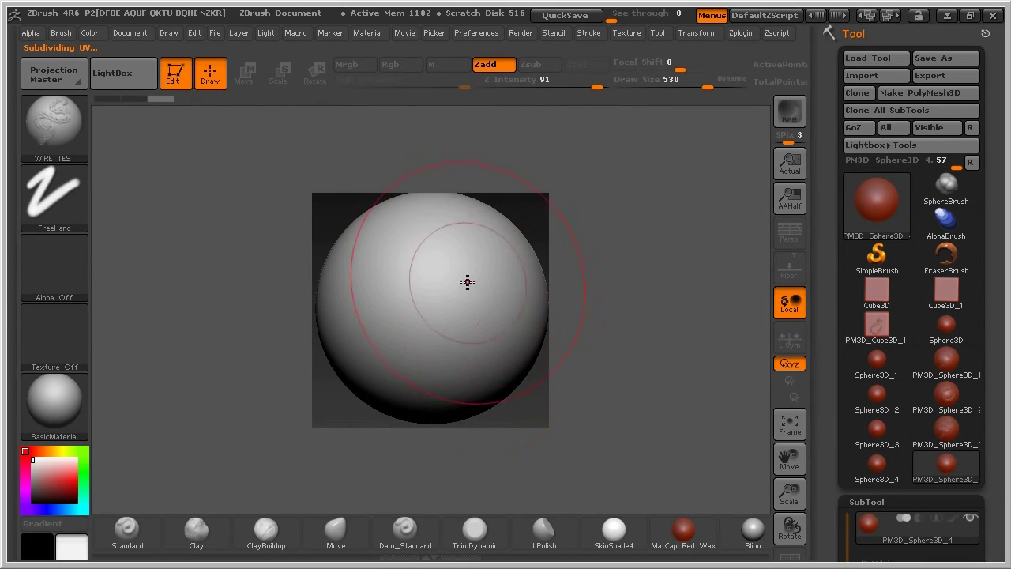
drag(453, 200, 463, 371)
drag(393, 202, 420, 271)
key(ctrl+z)
key(ctrl+z)
Step: Choose BrushAlpha as the alpha and paint a curved braided-wire stroke on the sphere with the WIRE TEST brush
click(63, 271)
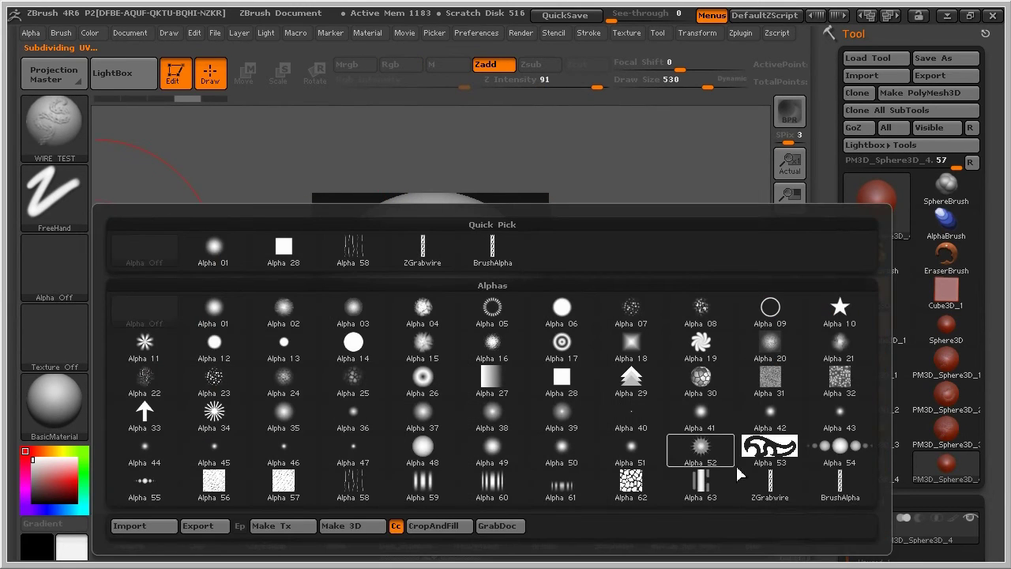
click(836, 485)
mouse_move(480, 247)
mouse_down()
mouse_move(407, 284)
mouse_move(407, 303)
mouse_move(461, 351)
mouse_up()
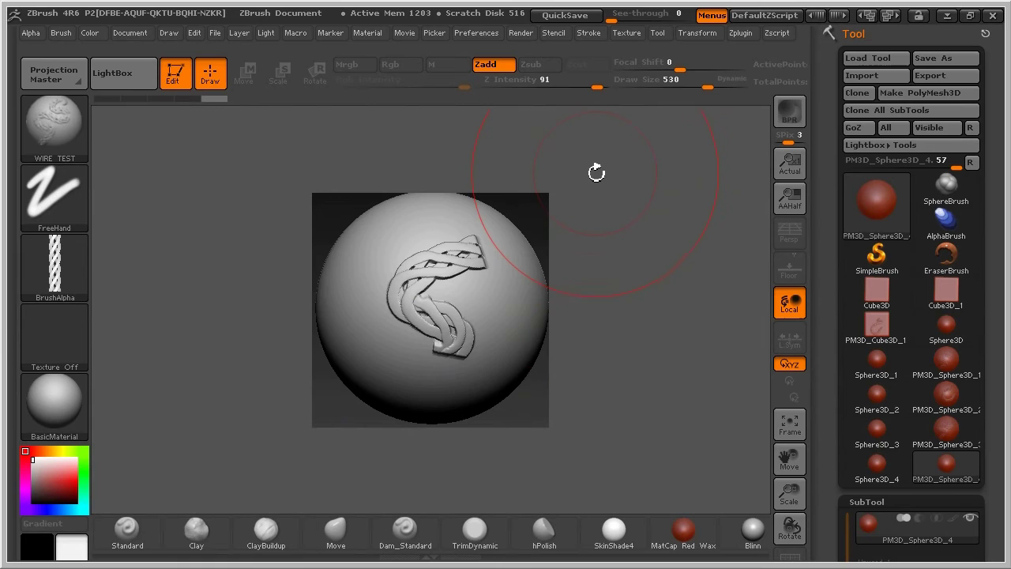
Step: Fully initialize ZBrush with Init ZBrush so the saved brush is reloaded from the presets
click(478, 35)
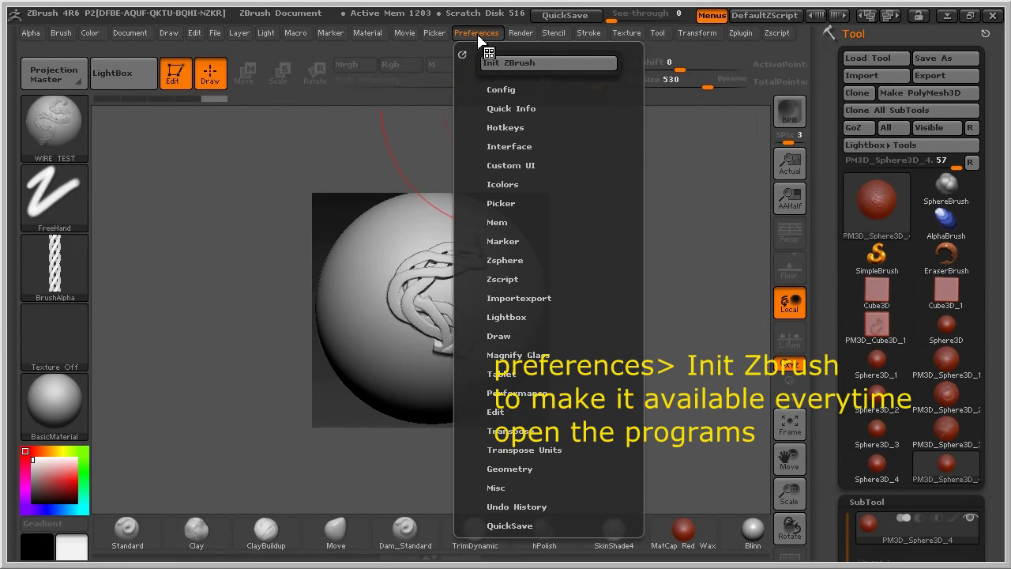
click(498, 68)
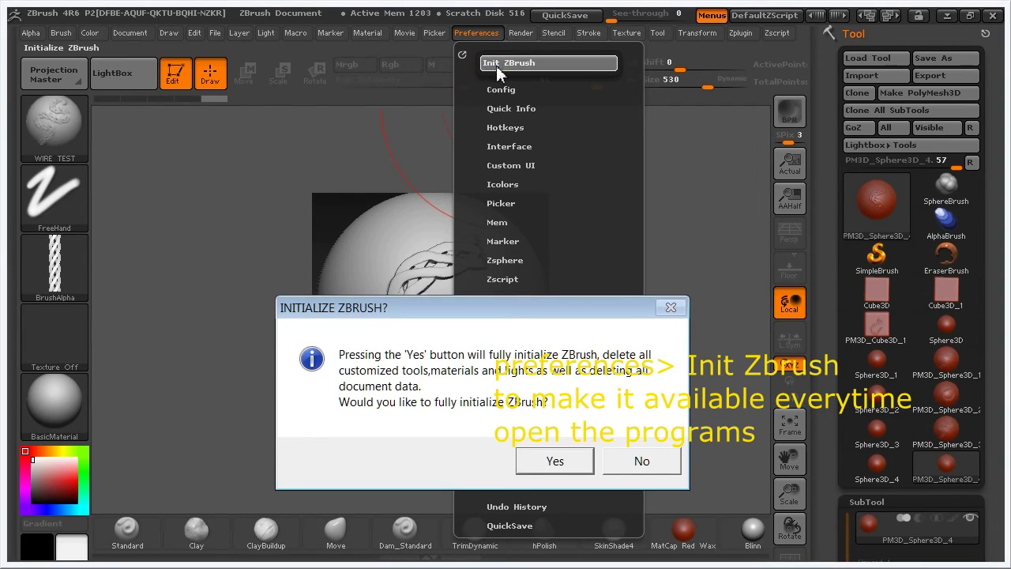
click(556, 463)
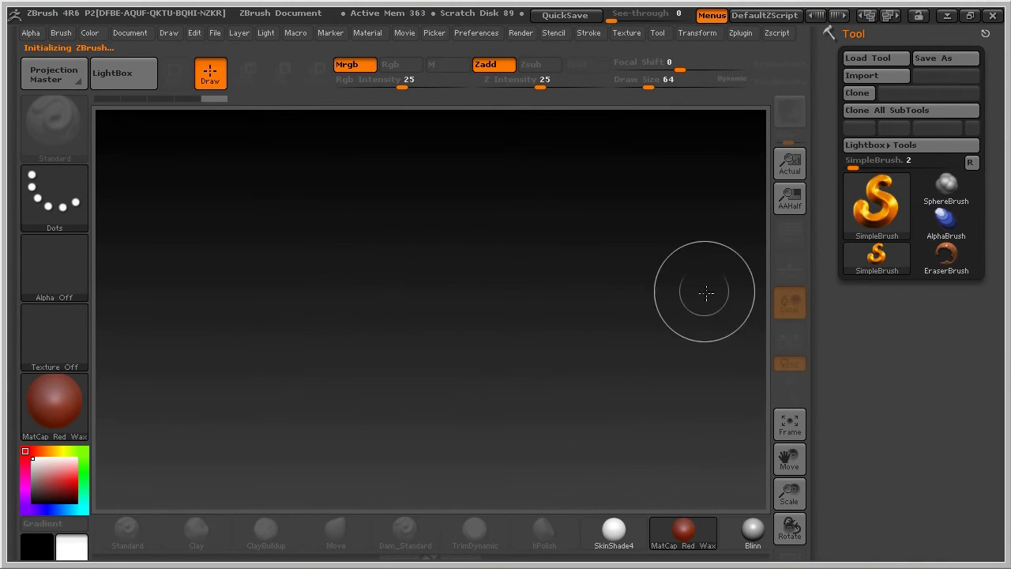
Step: Choose the Cube3D mesh and draw a large cube on the empty canvas
click(891, 221)
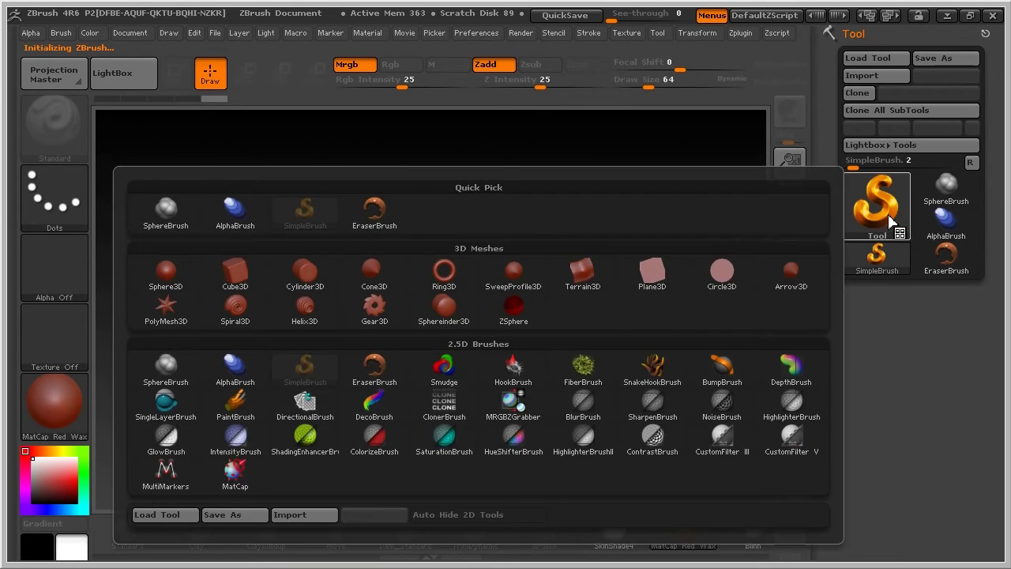
click(248, 273)
drag(403, 272, 440, 506)
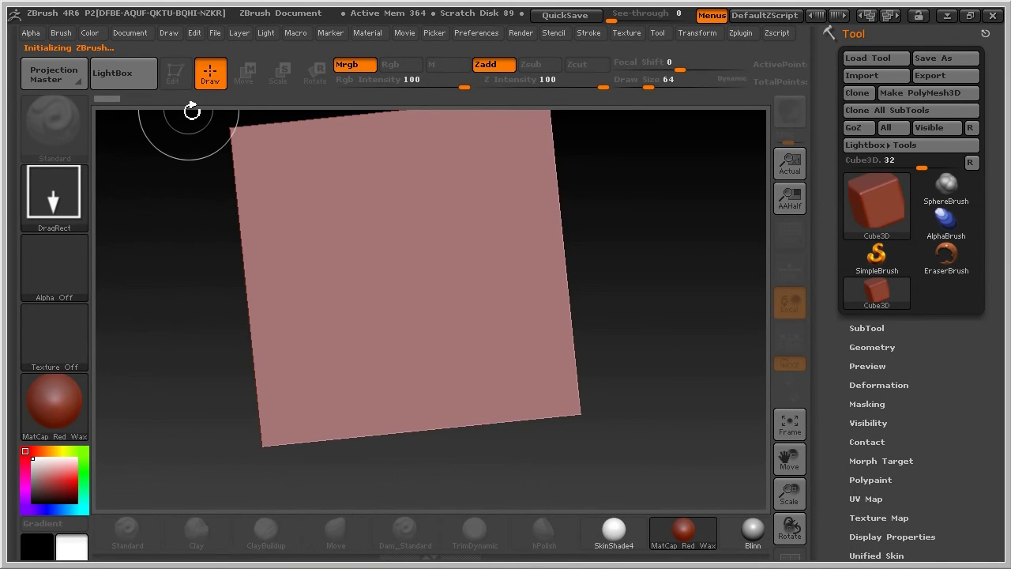
Step: Turn on Edit mode for the cube, convert it to a PolyMesh3D, subdivide it and turn it upright facing front
click(175, 73)
click(920, 93)
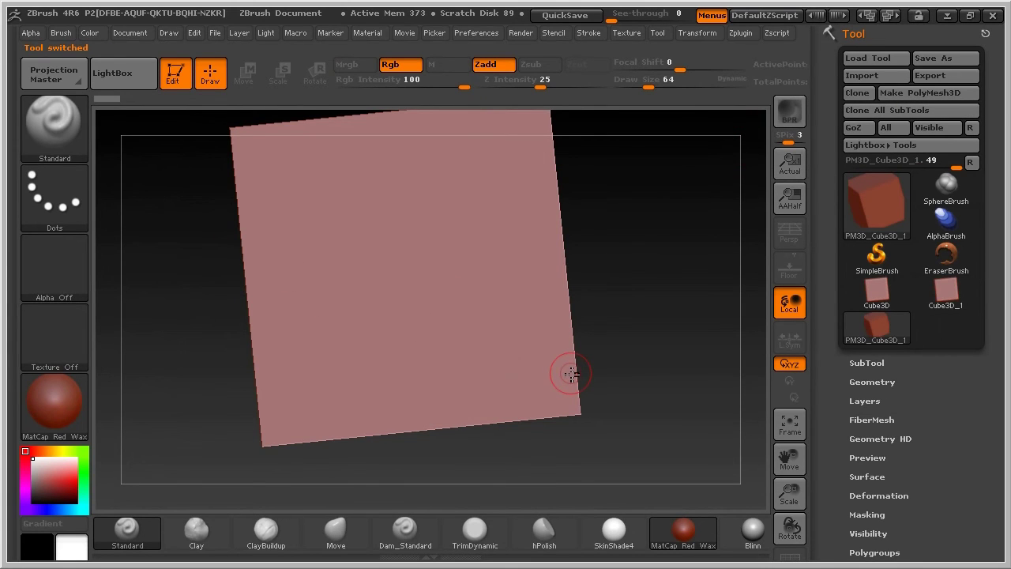
key(ctrl+d)
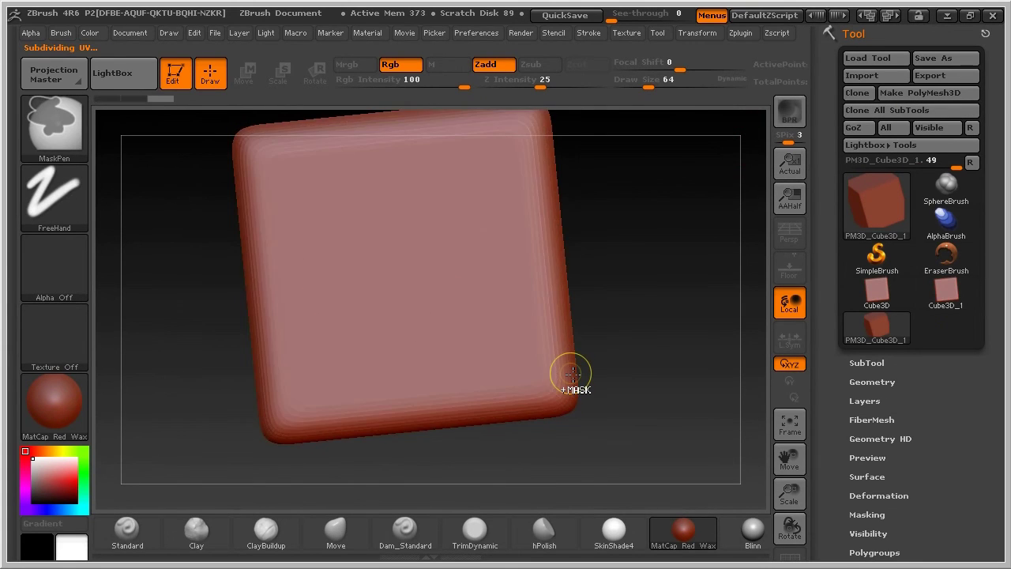
drag(614, 350, 621, 350)
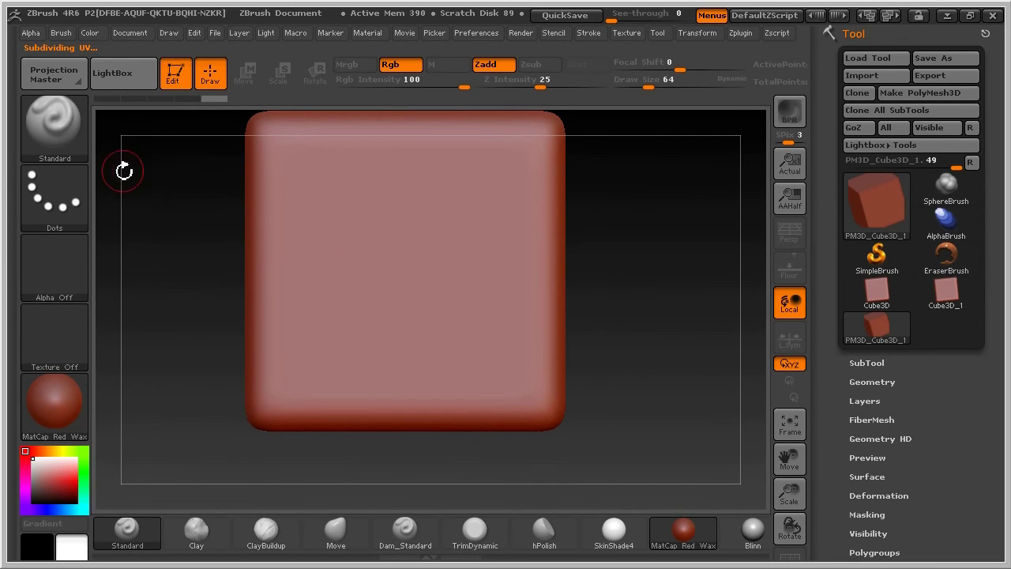
Step: Choose the WIRE TEST sculpting brush and set its Draw Size to 297
click(69, 143)
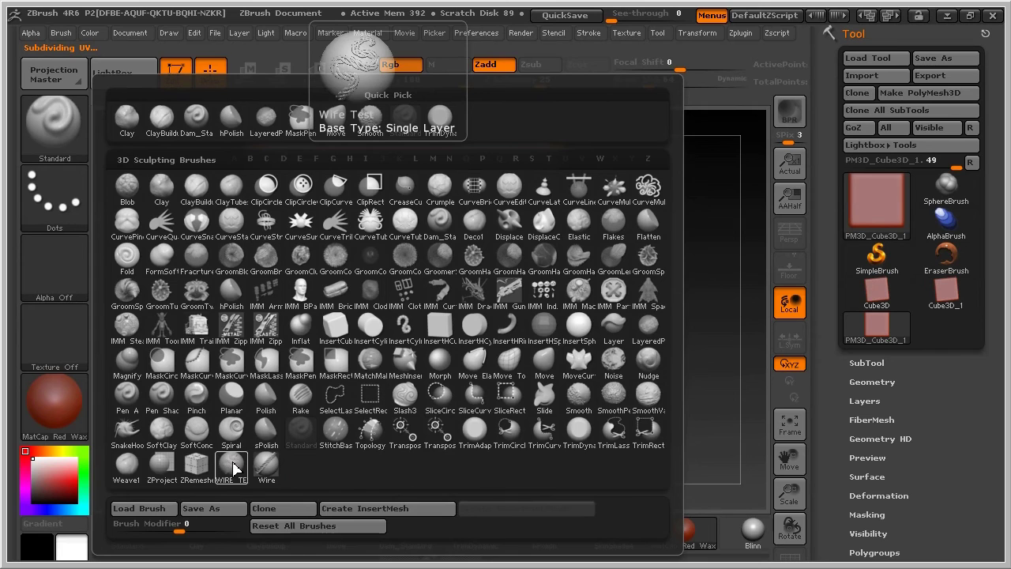
click(234, 470)
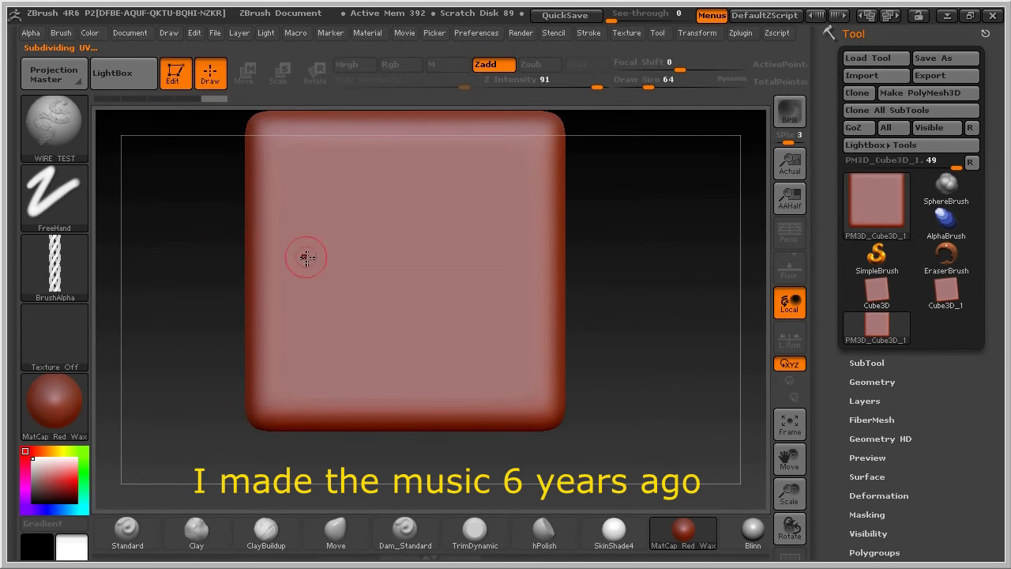
mouse_move(663, 85)
mouse_down()
mouse_move(680, 82)
mouse_move(701, 153)
mouse_up()
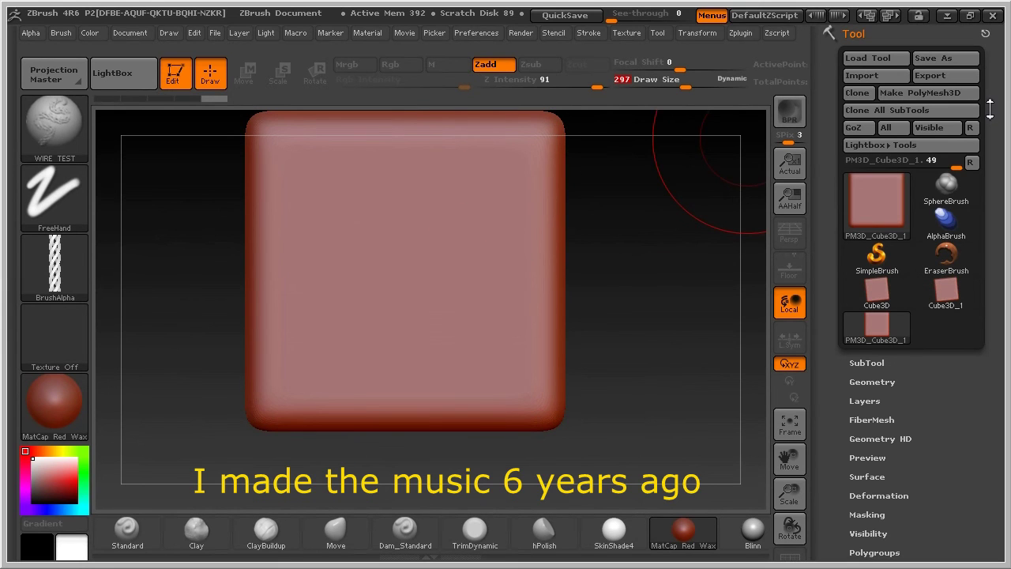
Step: Paint a curved braided-wire stroke down the middle of the cube's front face
alt+drag(651, 284, 669, 334)
key(ctrl)
mouse_move(636, 253)
alt+mouse_down()
mouse_move(650, 282)
mouse_move(712, 266)
alt+mouse_up()
mouse_move(421, 207)
mouse_down()
mouse_move(406, 243)
mouse_move(480, 278)
mouse_move(404, 358)
mouse_up()
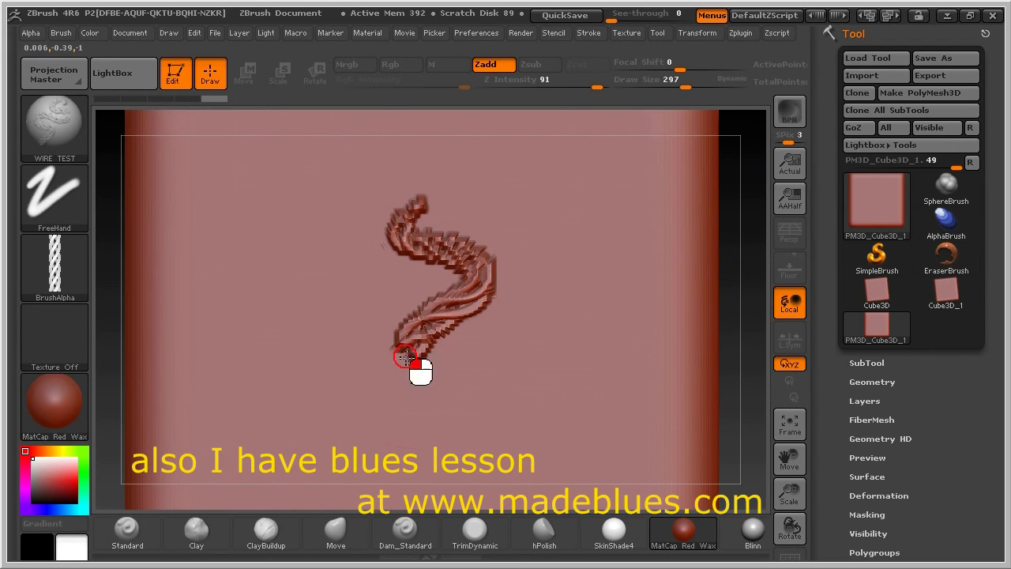
Step: Undo the last wire stroke on the cube's front face and subdivide the mesh further
key(ctrl)
key(ctrl+z)
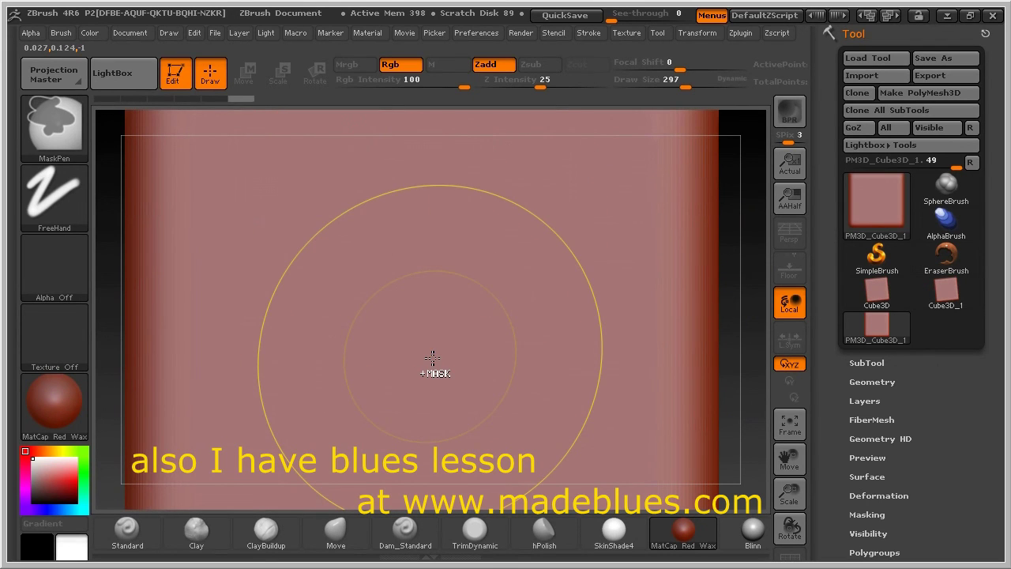
key(ctrl+d)
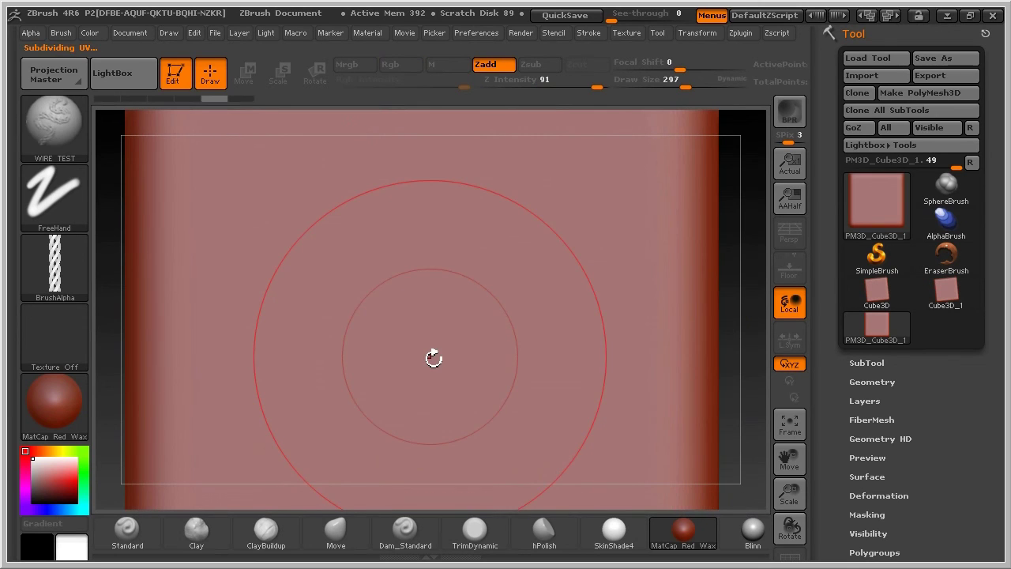
Step: Set the brush's LazyStep to about 0.07 and paint a long winding S-shaped braided-wire stroke across the cube's front face
click(588, 32)
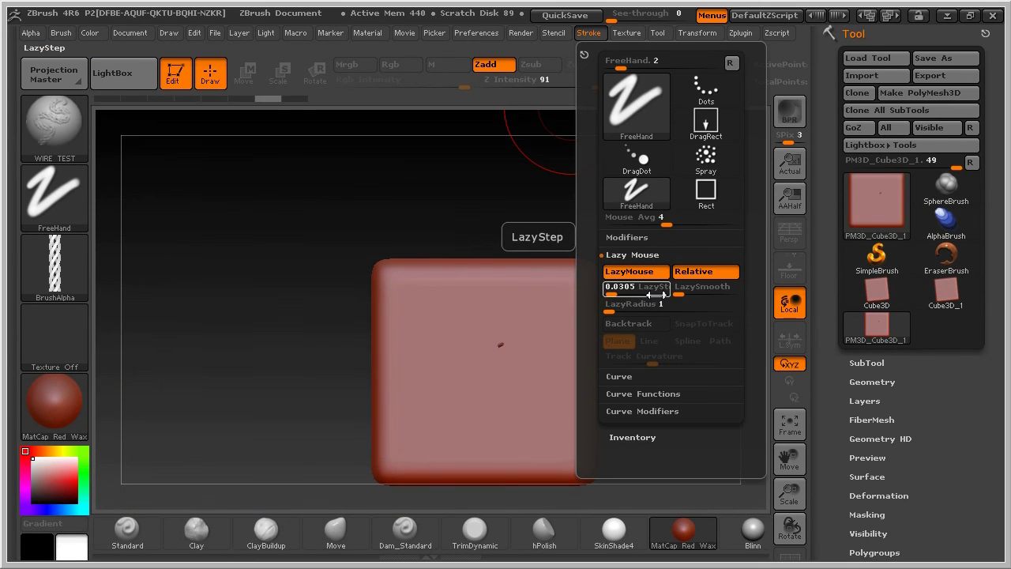
click(617, 297)
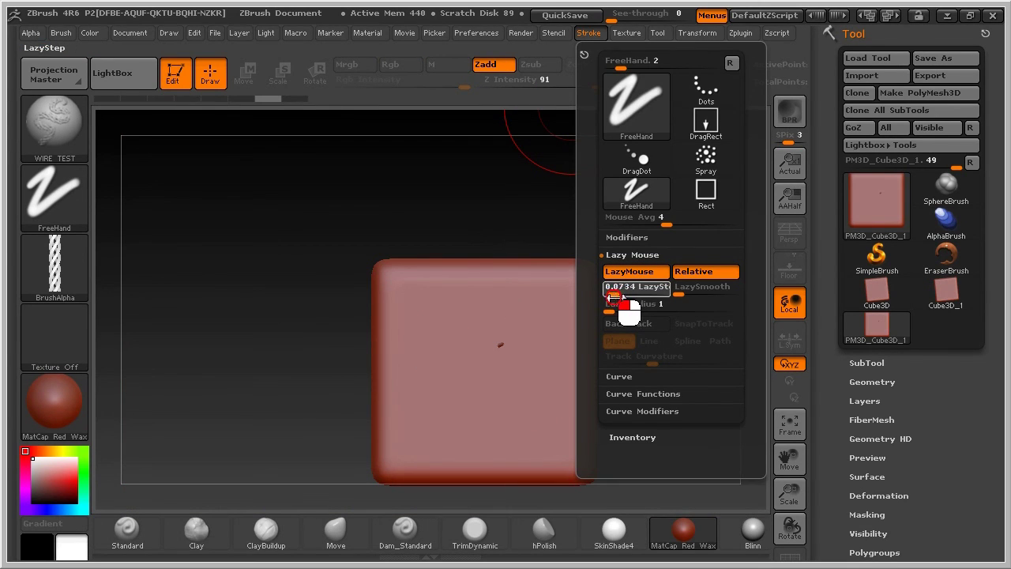
mouse_move(542, 214)
alt+mouse_down()
mouse_move(632, 264)
mouse_move(621, 271)
mouse_move(615, 255)
alt+mouse_up()
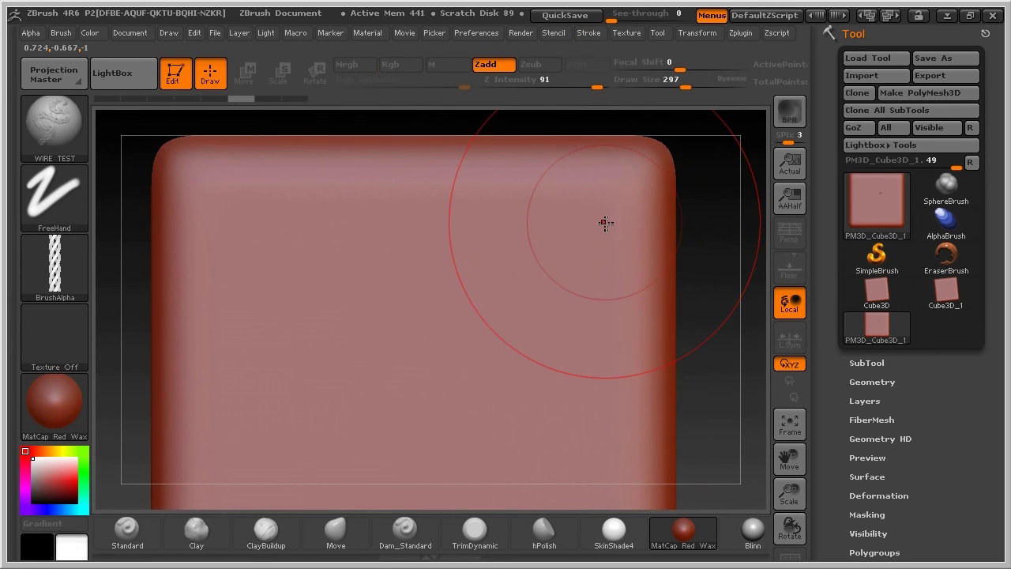
mouse_move(399, 241)
mouse_down()
mouse_move(360, 292)
mouse_move(376, 346)
mouse_move(452, 335)
mouse_move(526, 283)
mouse_move(365, 436)
mouse_move(468, 456)
mouse_move(597, 443)
mouse_up()
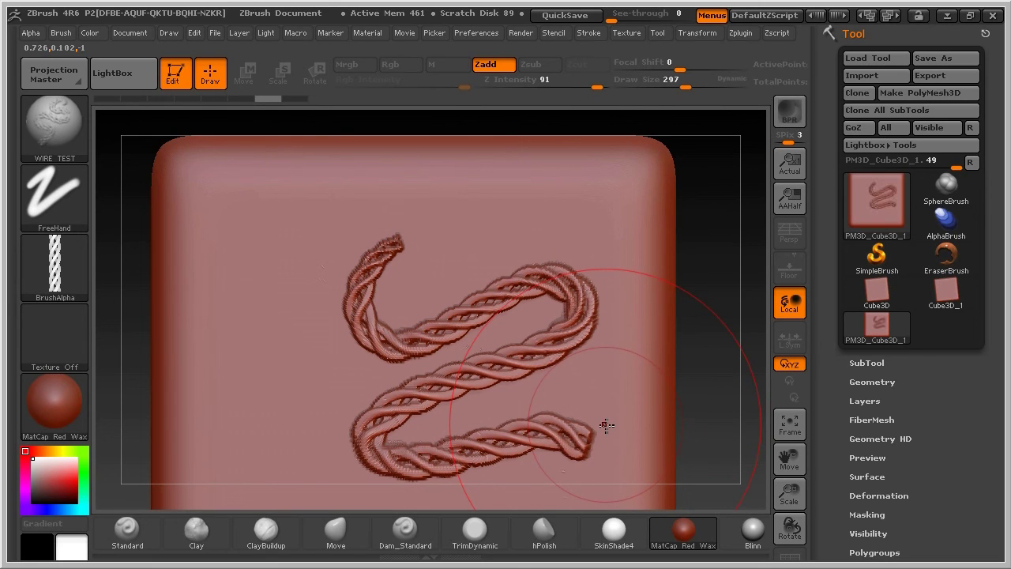
key(ctrl+shift+t)
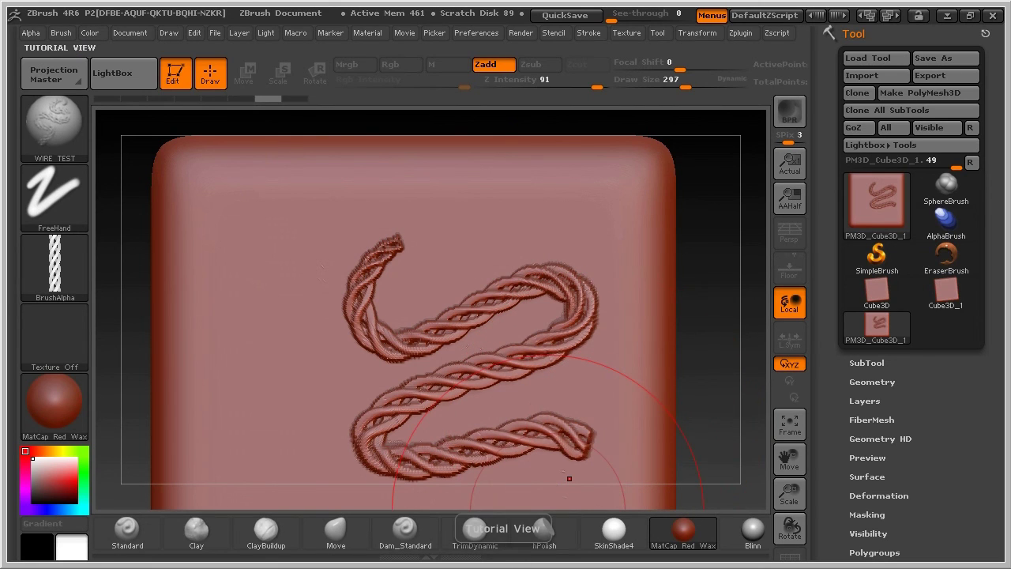